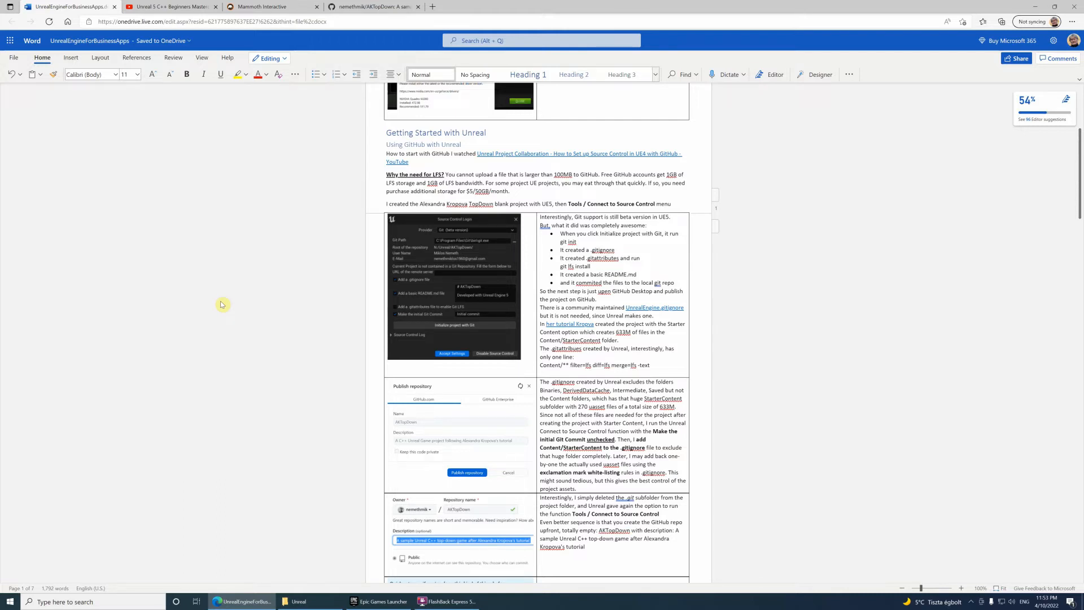
Step: View the Unreal 5 C++ Beginners Masterclass video page and the Mammoth Interactive course page
{"action": "left_click", "coordinate": [185, 7]}
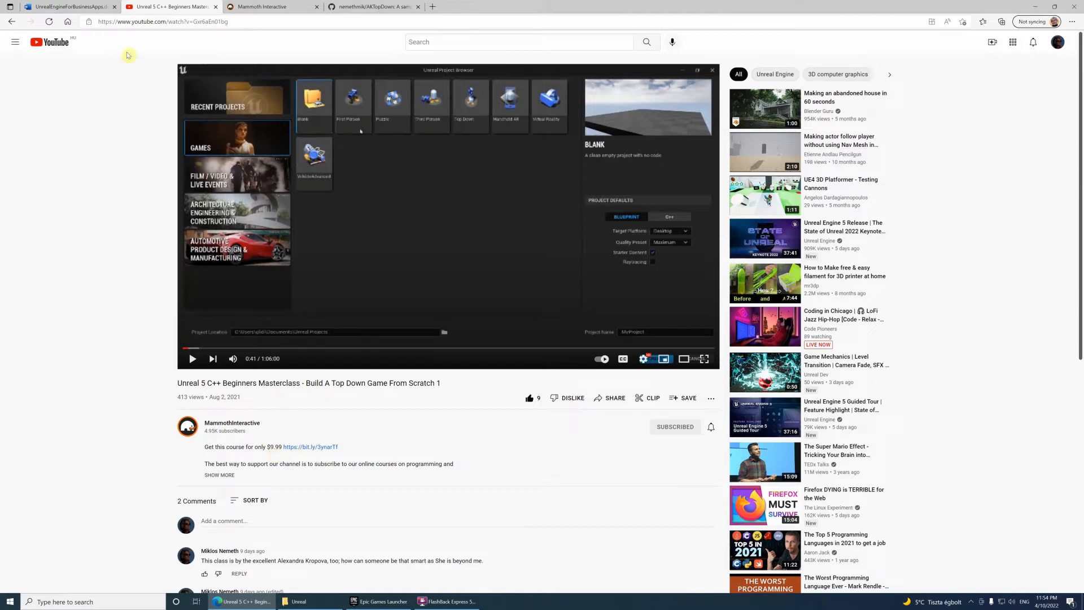
{"action": "left_click", "coordinate": [283, 10]}
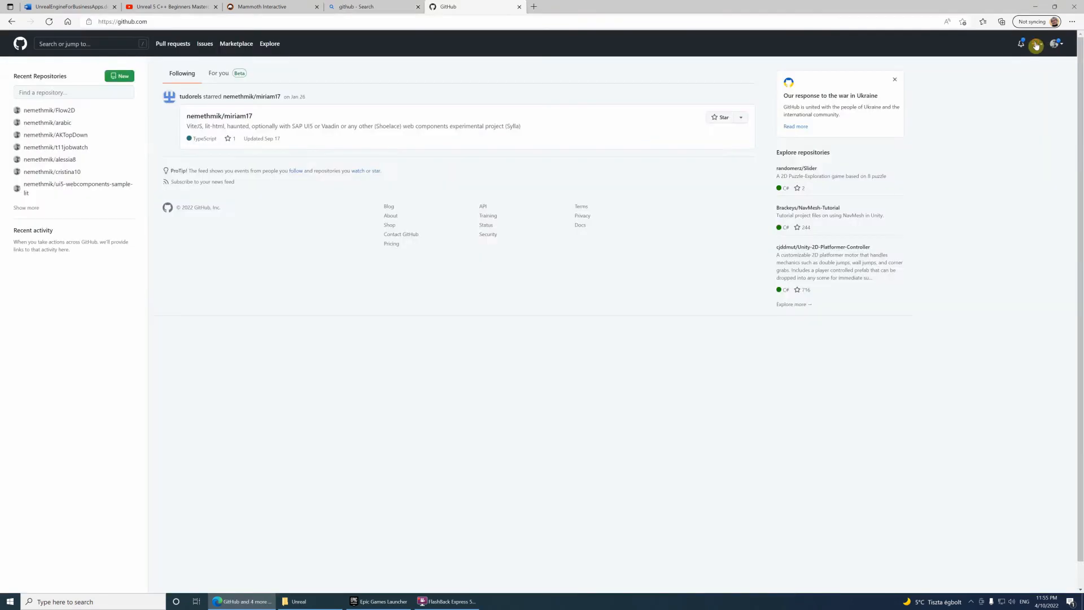
Step: Create a public GitHub repository named TopDownGame, described as an Unreal C++ top down game after the instructor's course
{"action": "left_click", "coordinate": [1037, 44]}
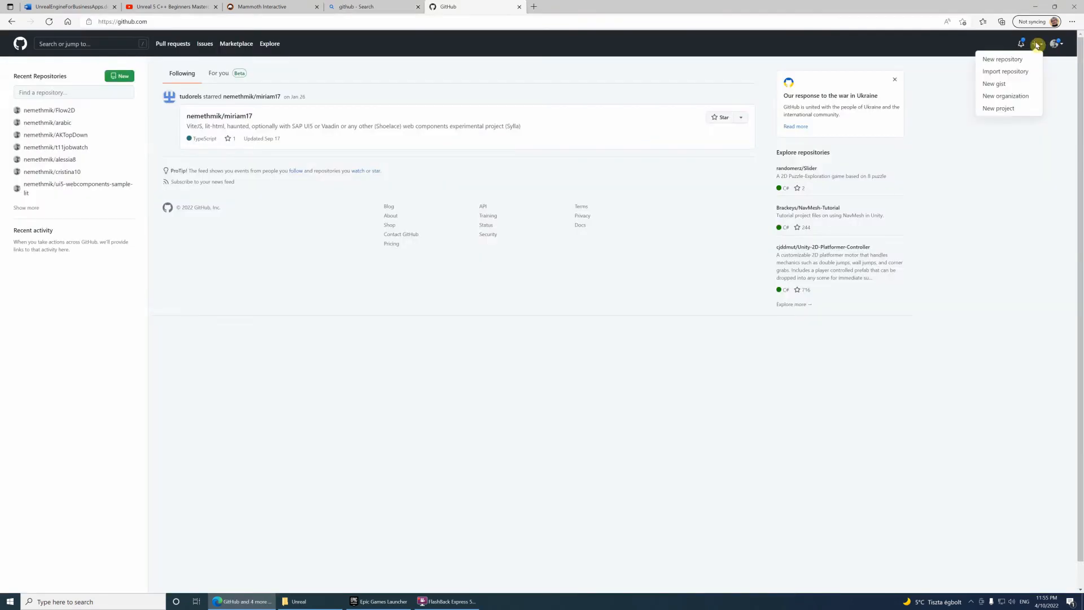
{"action": "left_click", "coordinate": [1000, 60]}
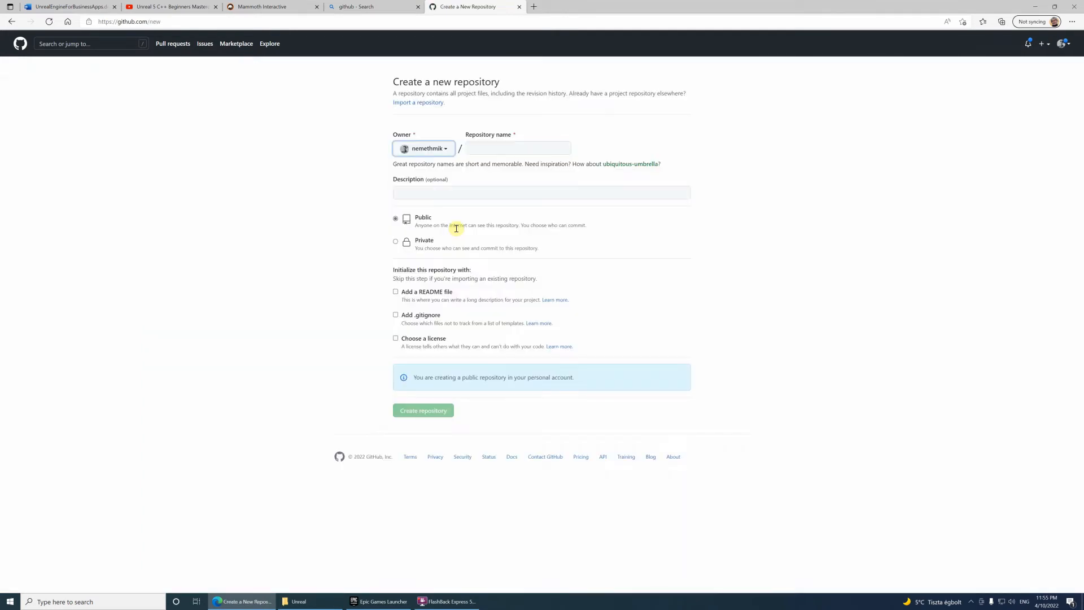
{"action": "left_click", "coordinate": [491, 148]}
{"action": "type", "text": "TopDownGame"}
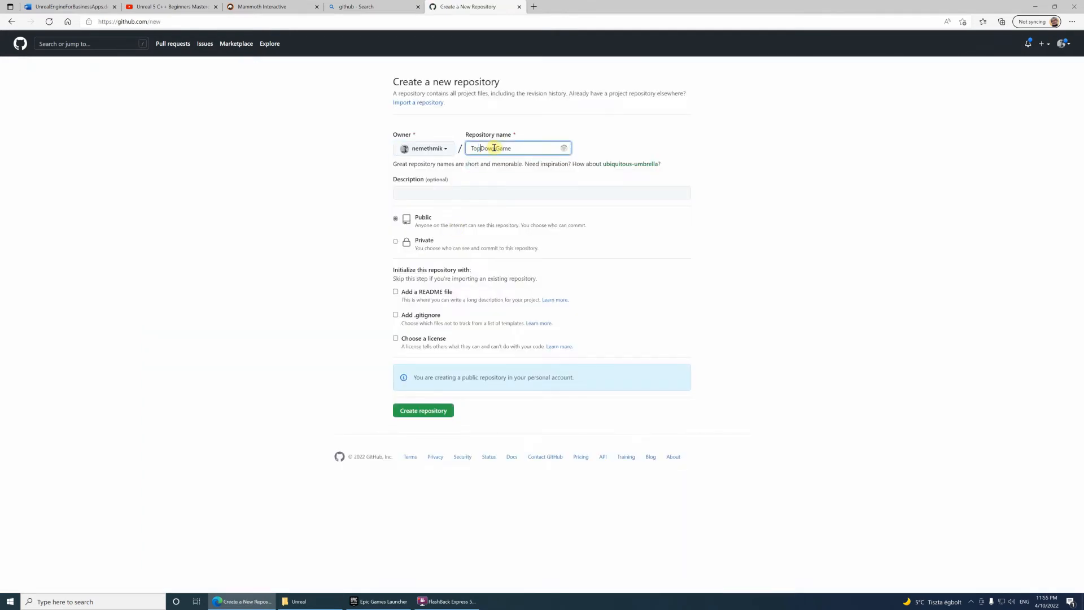
{"action": "left_click", "coordinate": [455, 193]}
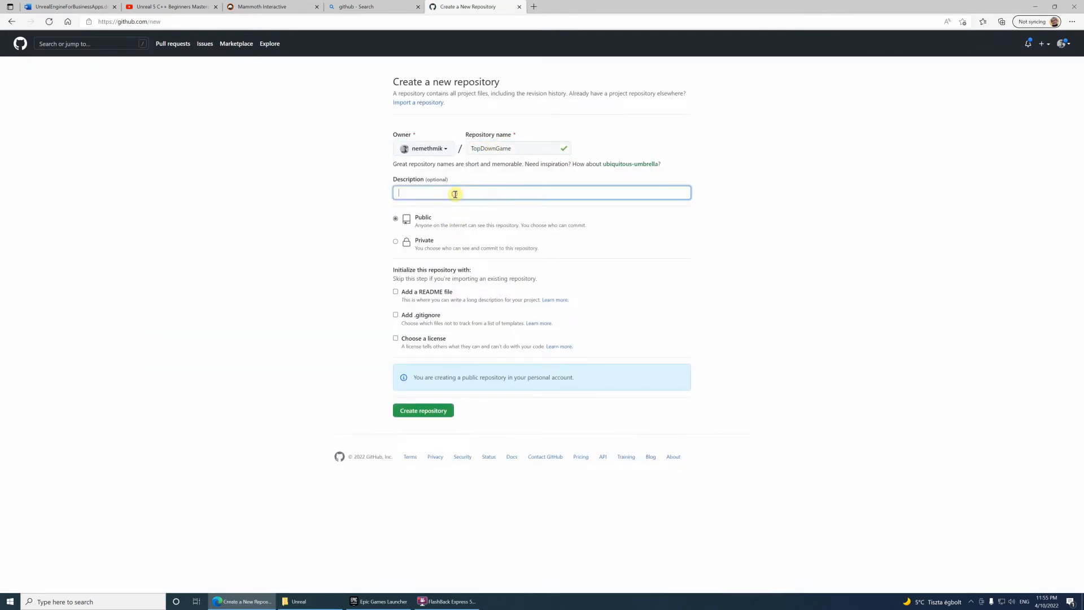
{"action": "type", "text": "This is an Unreal C++ top down game after Alexamdra Kropova's course"}
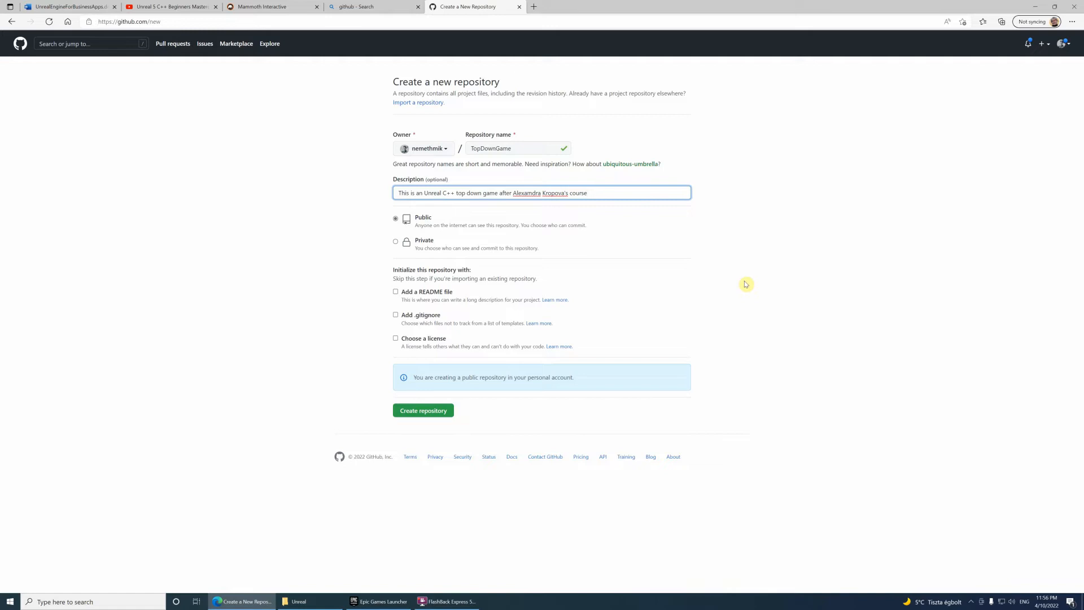
{"action": "left_click", "coordinate": [426, 410]}
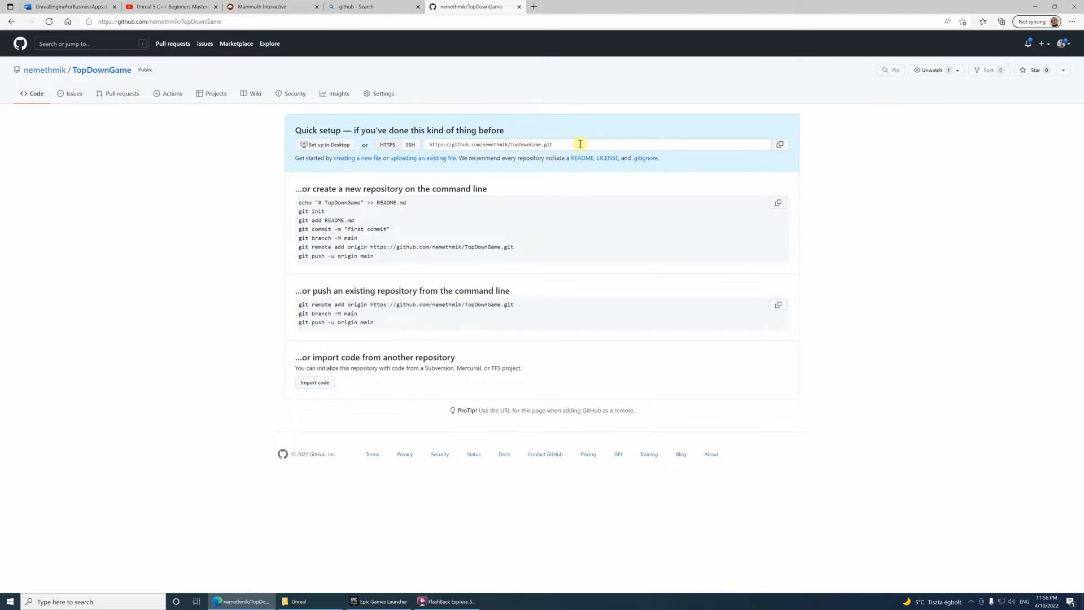
Step: Switch to the Epic Games Launcher, show the engine library and launch Unreal Engine 5.0.0
{"action": "left_click", "coordinate": [381, 603]}
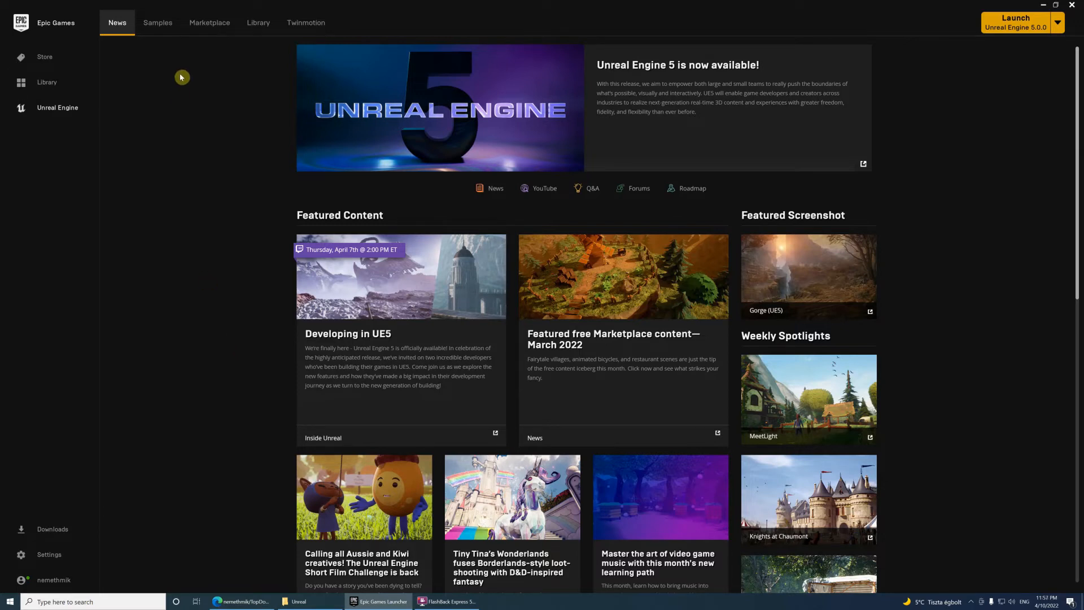
{"action": "left_click", "coordinate": [256, 23]}
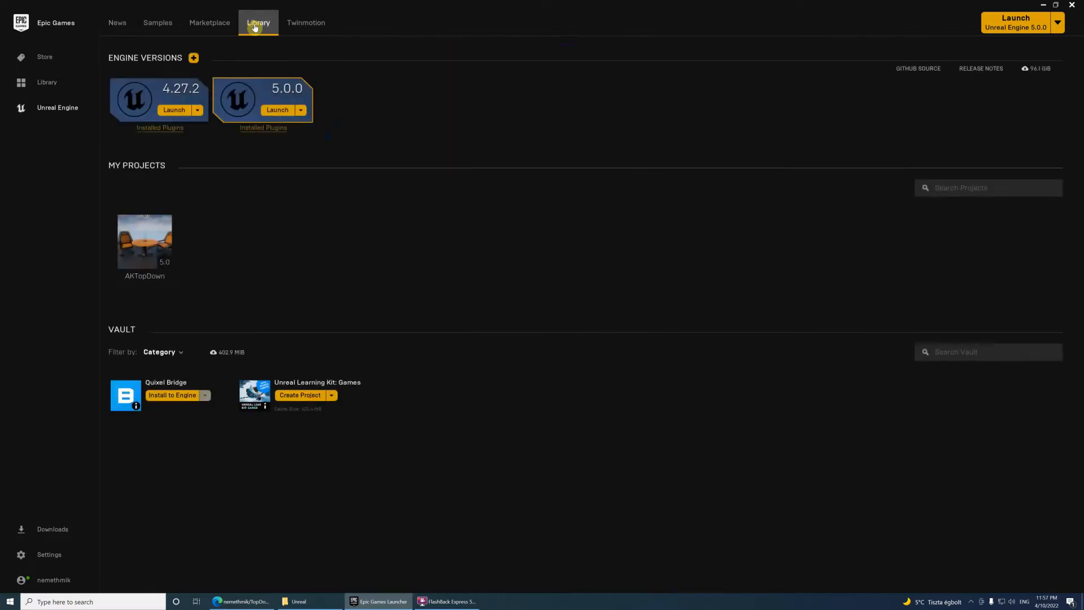
{"action": "left_click", "coordinate": [1019, 27]}
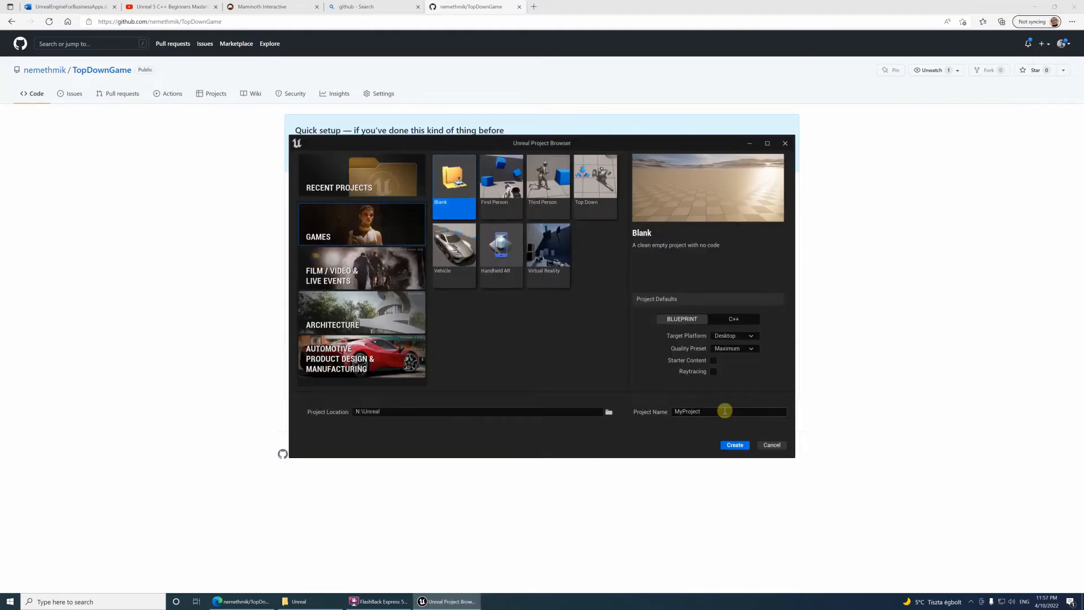
Step: Create a blank C++ games project named TopDownGame in N:\Unreal with Starter Content included
{"action": "left_click", "coordinate": [733, 321]}
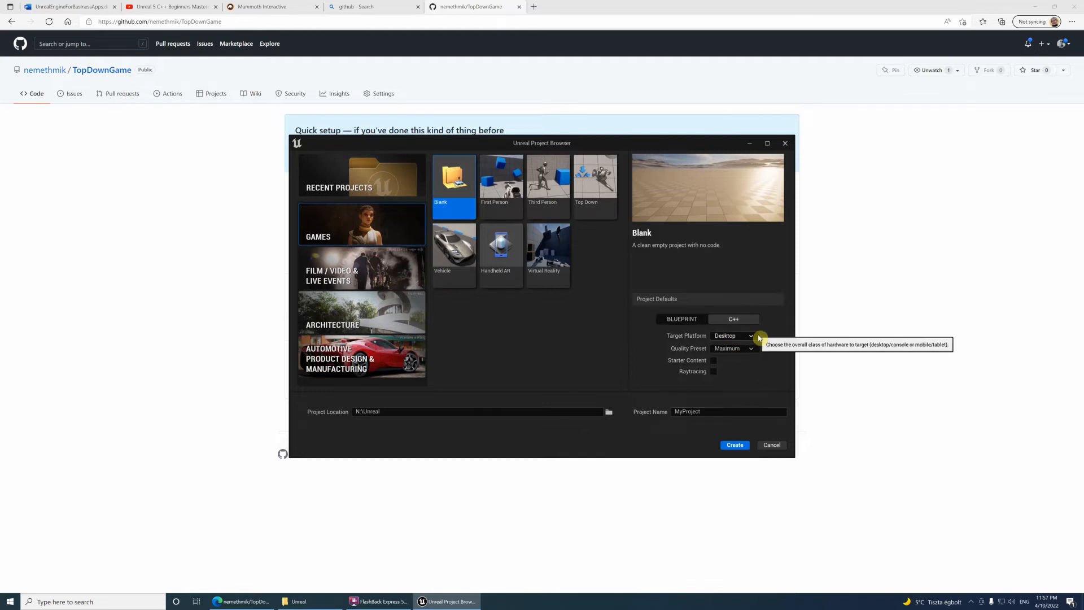
{"action": "left_click", "coordinate": [714, 360]}
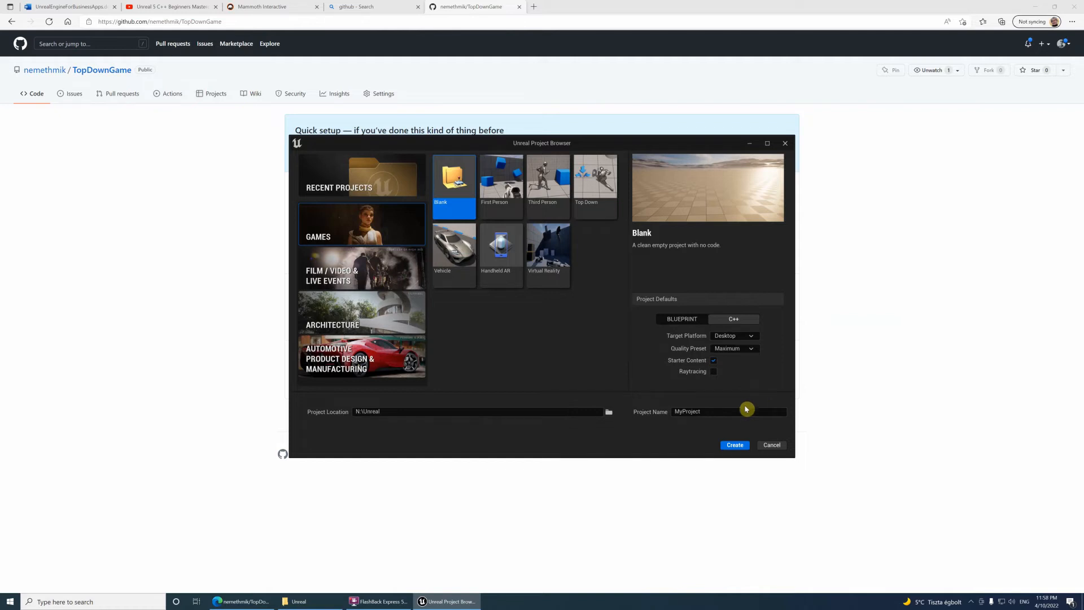
{"action": "left_click", "coordinate": [694, 409]}
{"action": "double_click", "coordinate": [693, 411]}
{"action": "type", "text": "TopDownGame"}
{"action": "left_click", "coordinate": [744, 450]}
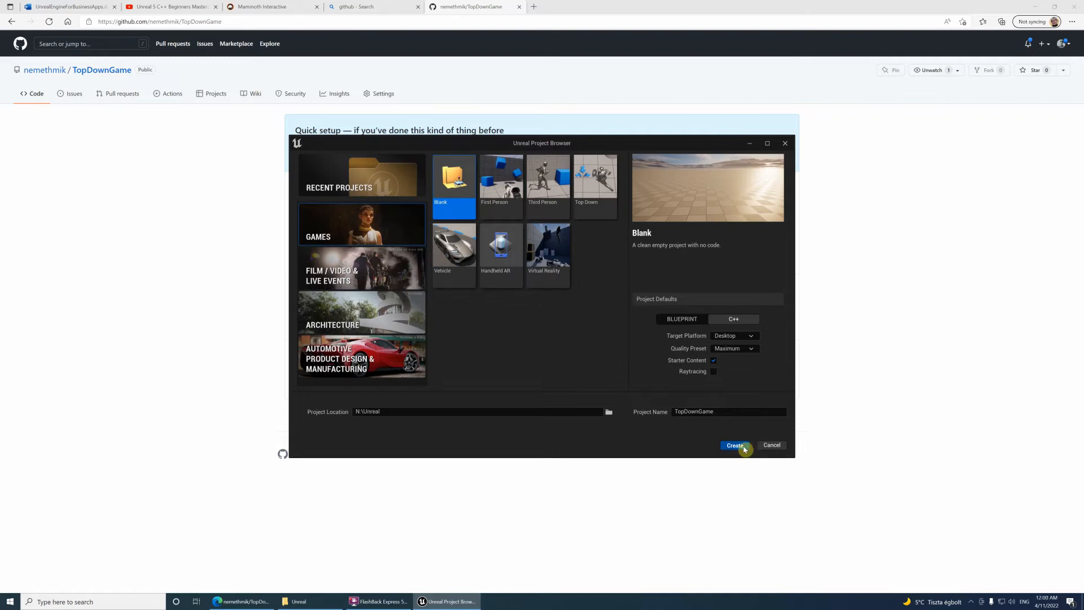
{"action": "left_click", "coordinate": [734, 446]}
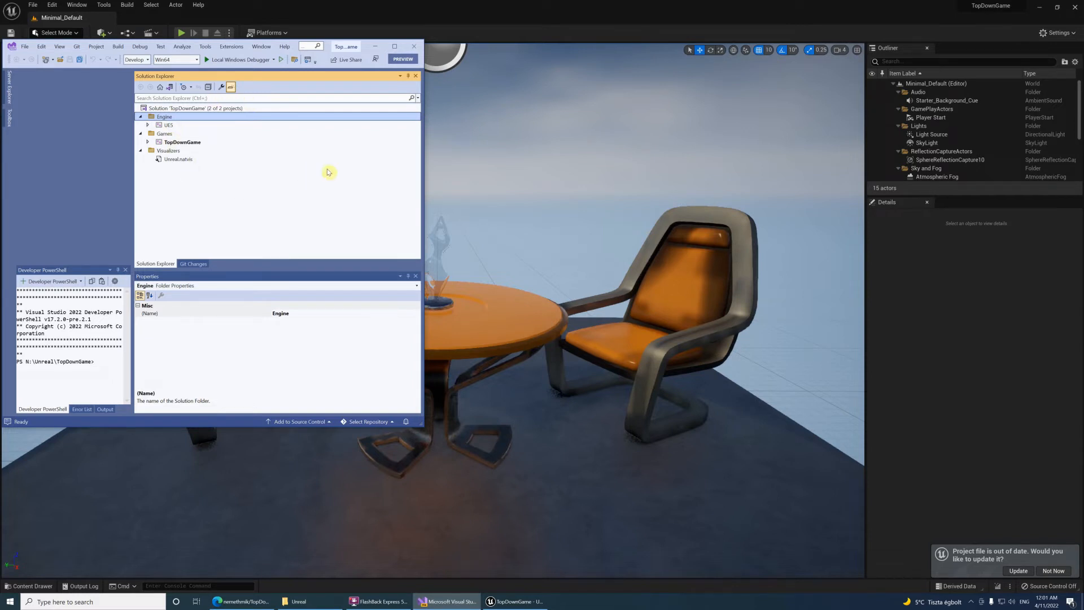
Step: Minimize Visual Studio and check the size and file count of the TopDownGame project's Content\StarterContent folder in File Explorer
{"action": "left_click", "coordinate": [376, 47]}
{"action": "left_click", "coordinate": [298, 601]}
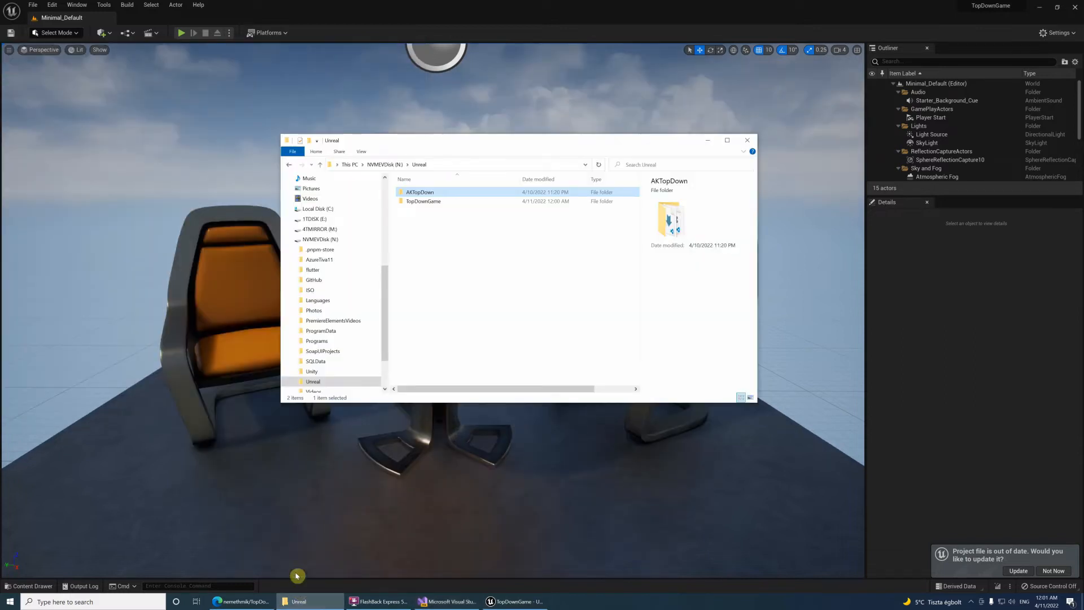
{"action": "double_click", "coordinate": [423, 202]}
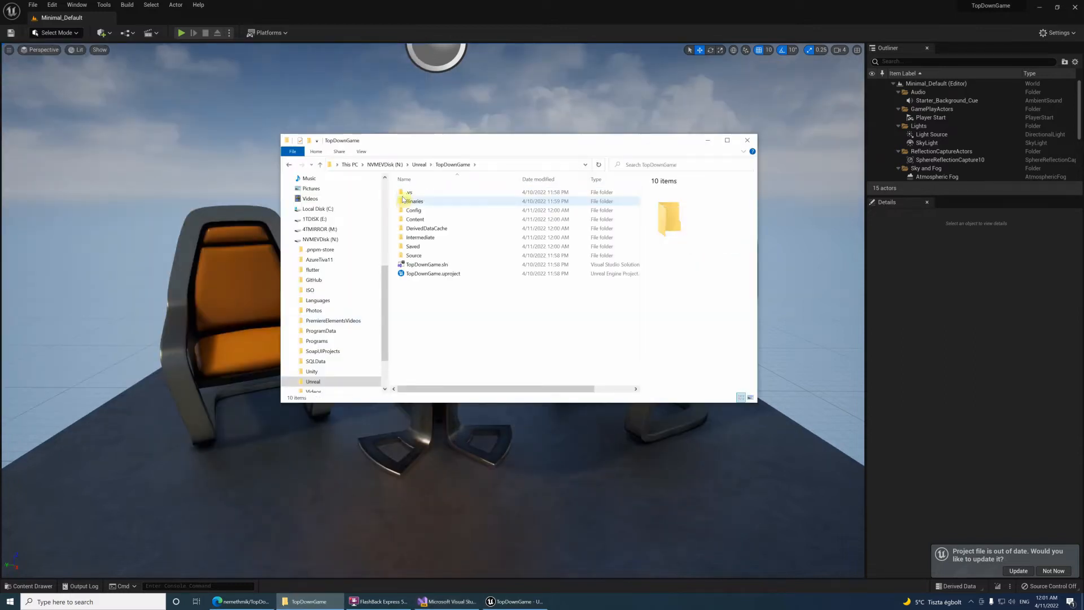
{"action": "double_click", "coordinate": [404, 220]}
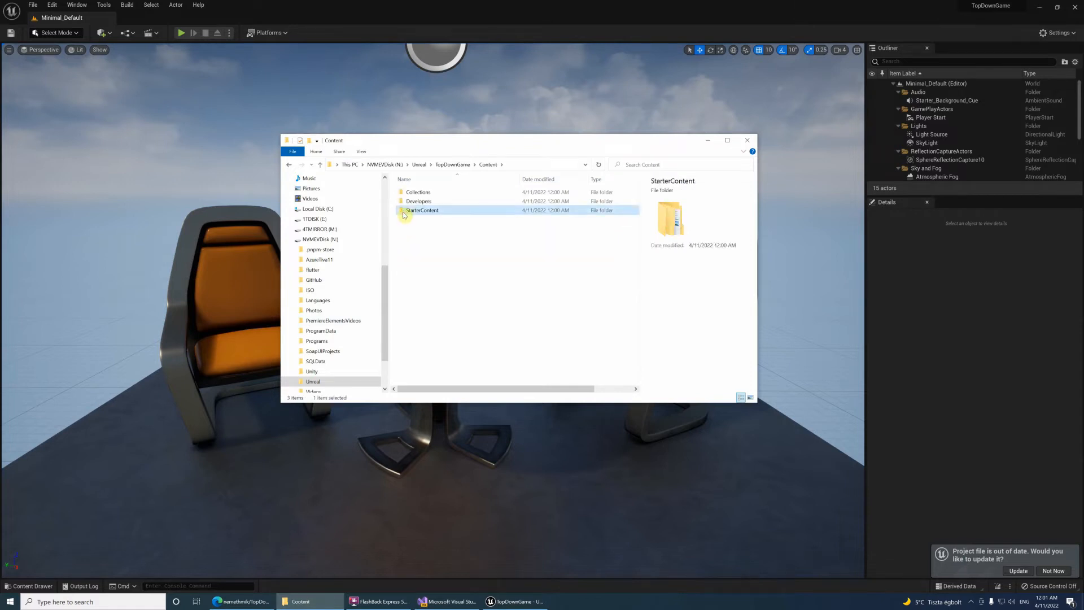
{"action": "right_click", "coordinate": [405, 215]}
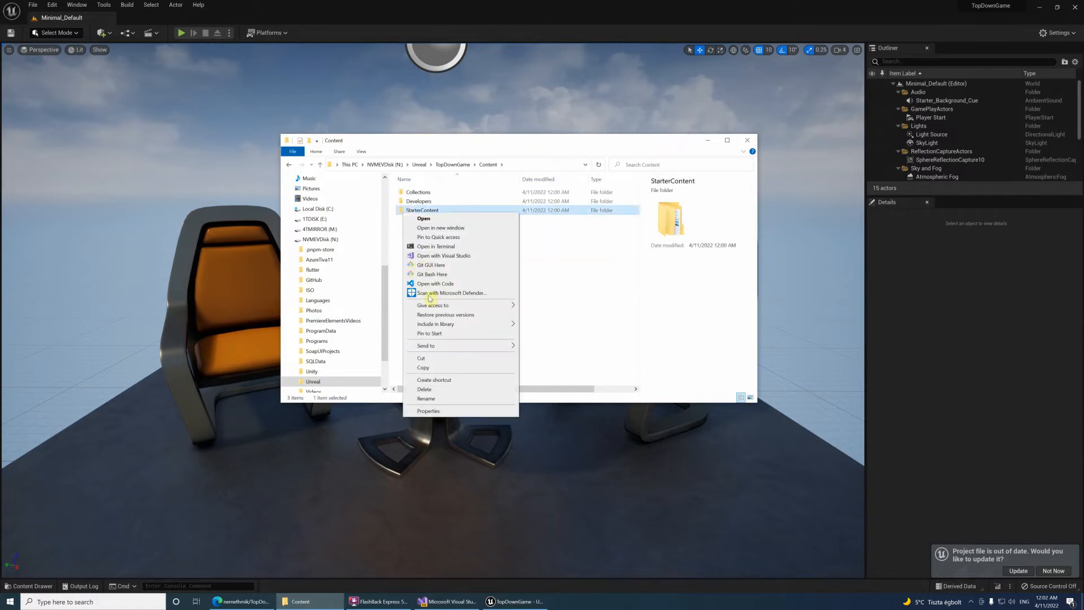
{"action": "left_click", "coordinate": [434, 411]}
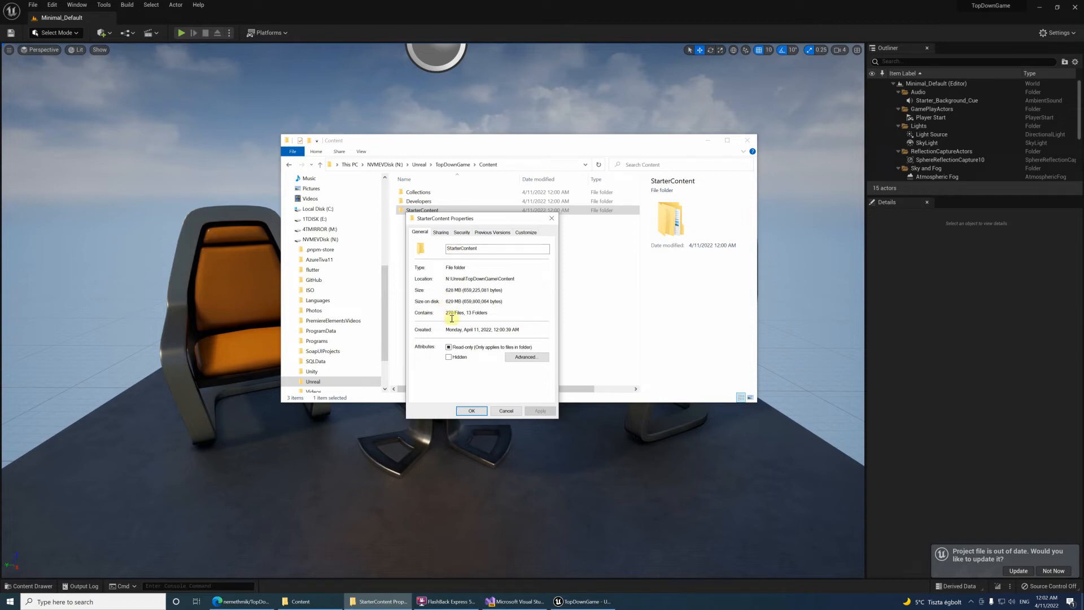
{"action": "left_click", "coordinate": [508, 411]}
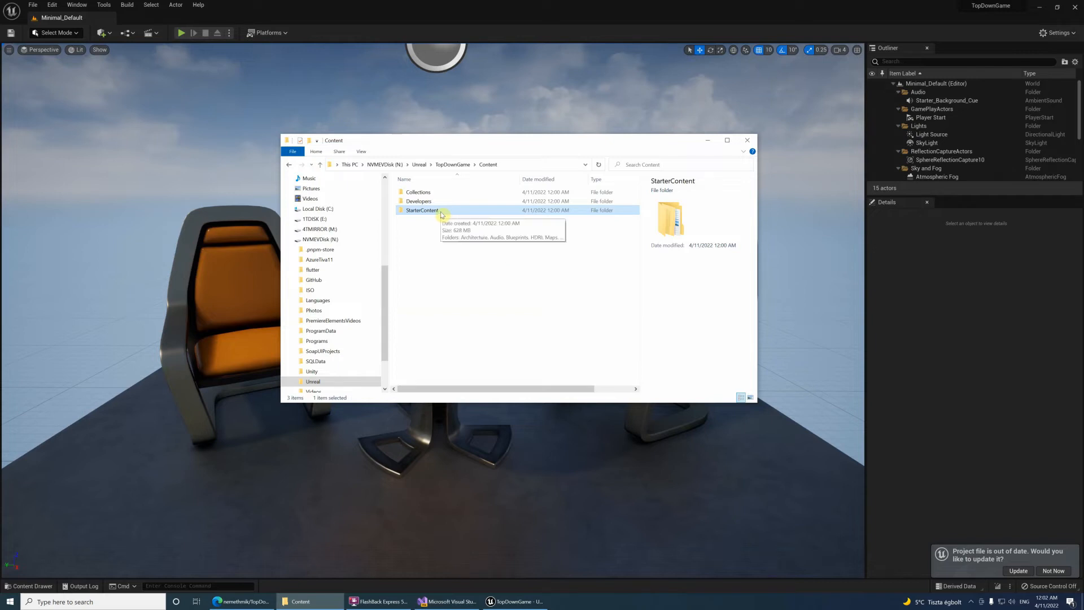
Step: Return to the Unreal Editor, open the source control connection settings and choose Git (beta version) as the provider
{"action": "left_click", "coordinate": [277, 8]}
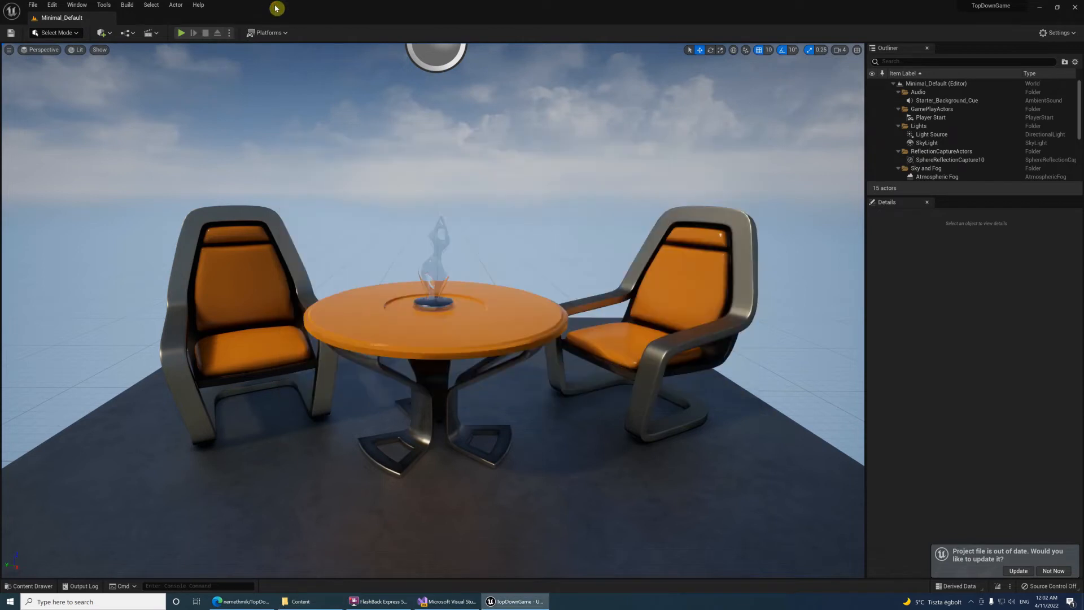
{"action": "left_click", "coordinate": [111, 7]}
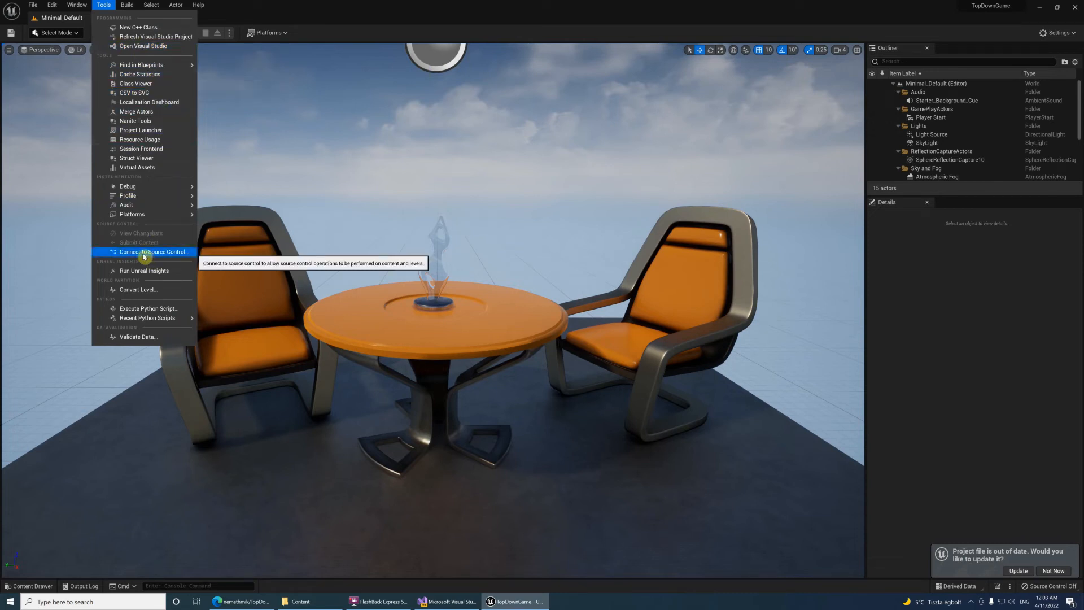
{"action": "left_click", "coordinate": [172, 257]}
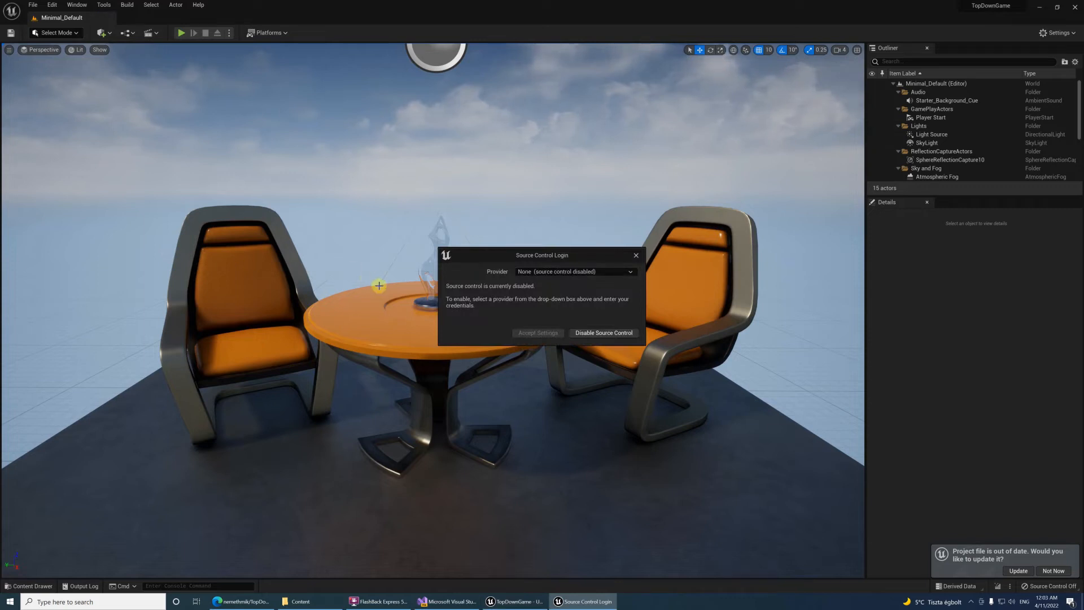
{"action": "left_click", "coordinate": [633, 273]}
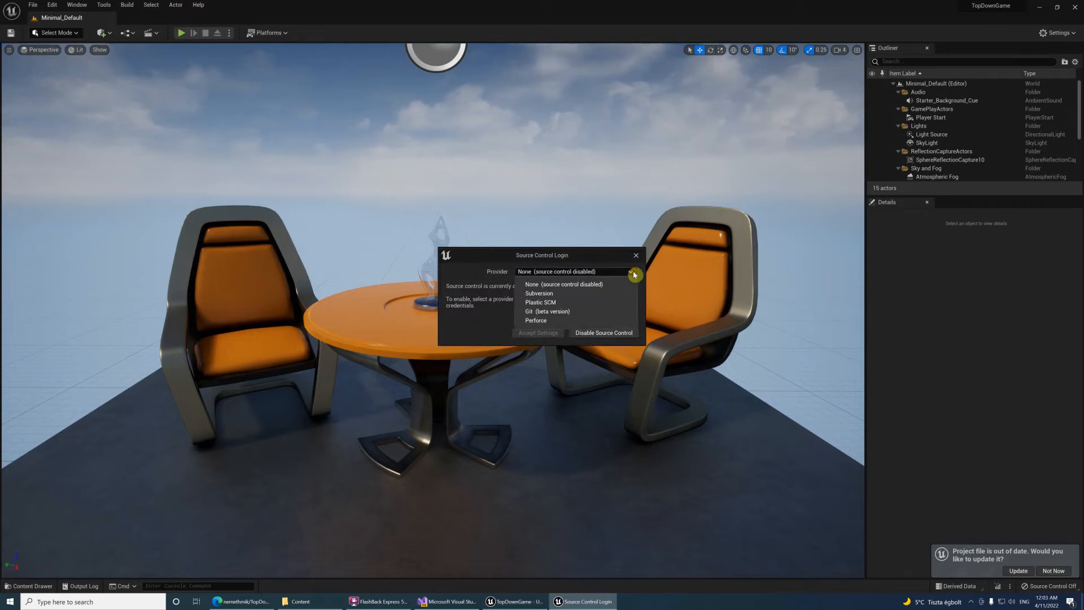
{"action": "left_click", "coordinate": [545, 312]}
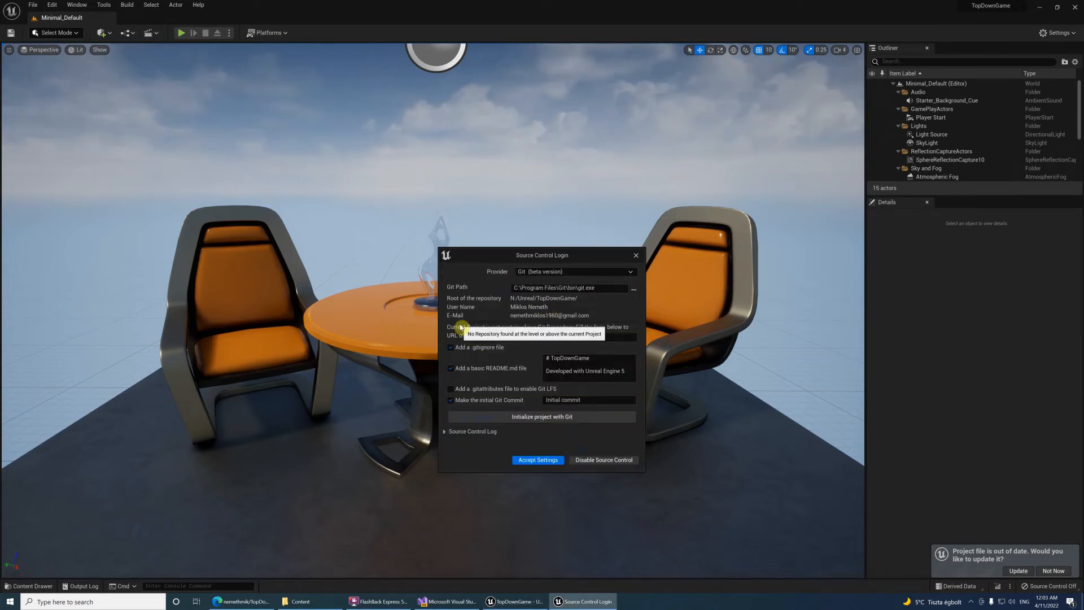
Step: Set the remote server URL to the HTTPS .git address of the TopDownGame GitHub repository and check the entered address
{"action": "left_click", "coordinate": [545, 338]}
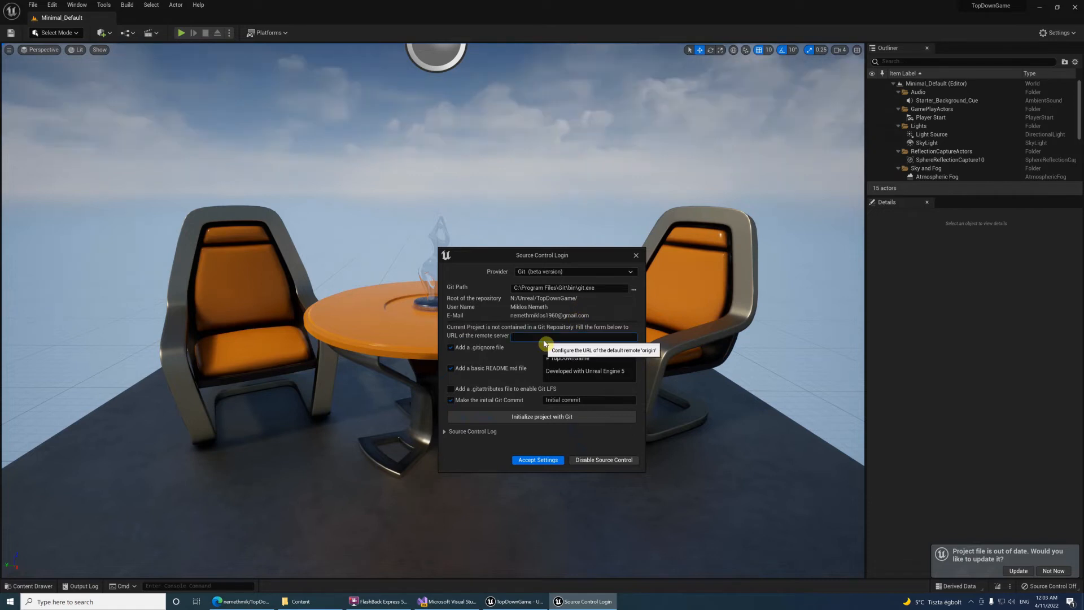
{"action": "type", "text": "https://github.com/nemethmik/TopDownGame.git"}
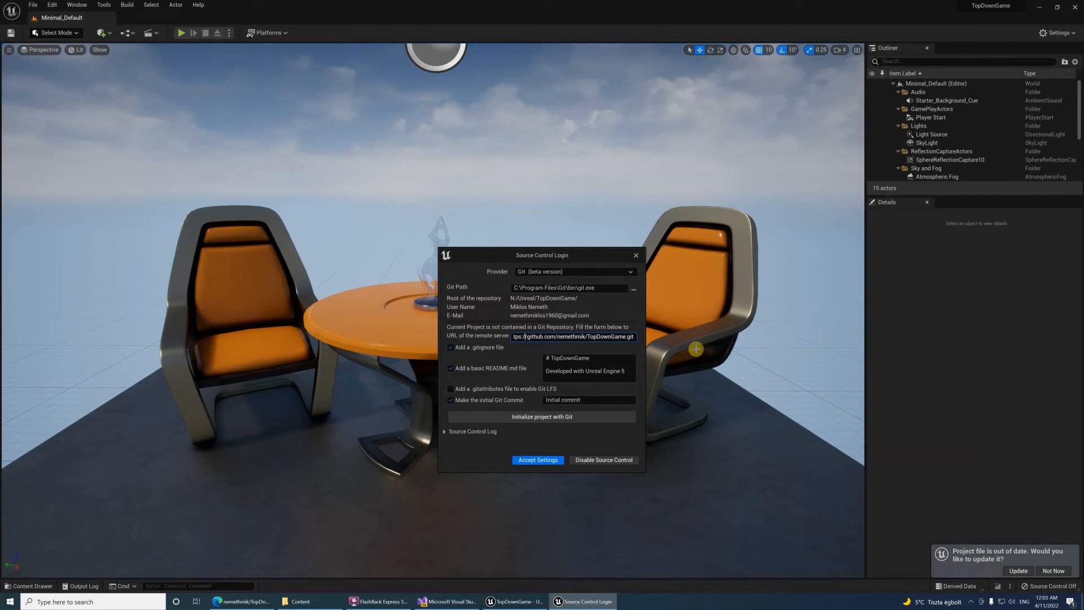
{"action": "key", "text": "Left"}
{"action": "key", "text": "Left"}
{"action": "key", "text": "Left"}
{"action": "key", "text": "Left"}
{"action": "key", "text": "Left"}
{"action": "key", "text": "Left"}
{"action": "key", "text": "Left"}
{"action": "key", "text": "End"}
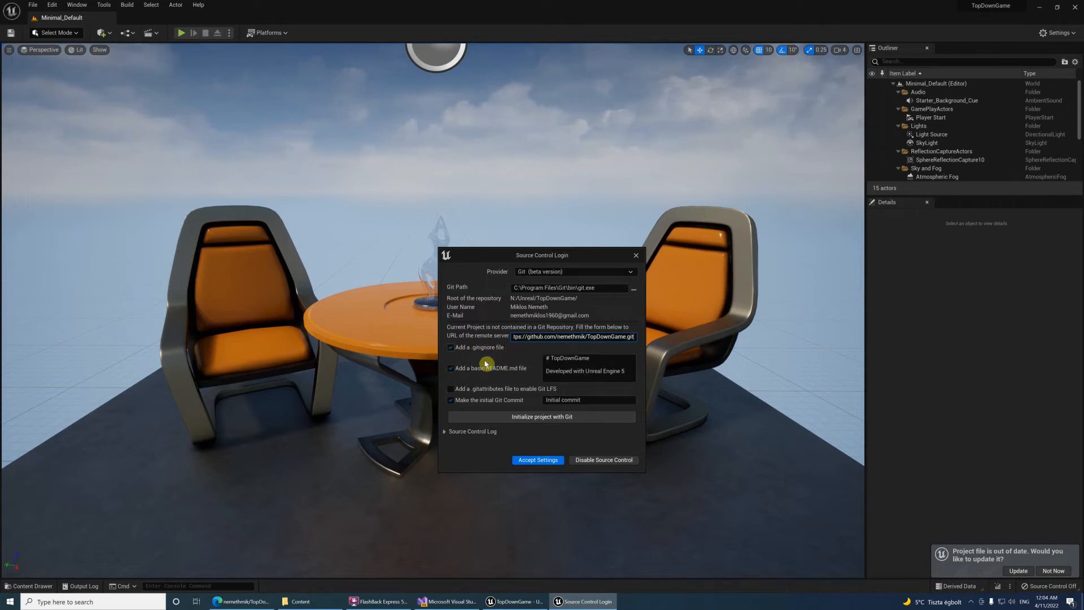
Step: Review the README text, enable adding a .gitattributes file for Git LFS, and disable making the initial Git commit
{"action": "left_click", "coordinate": [617, 366]}
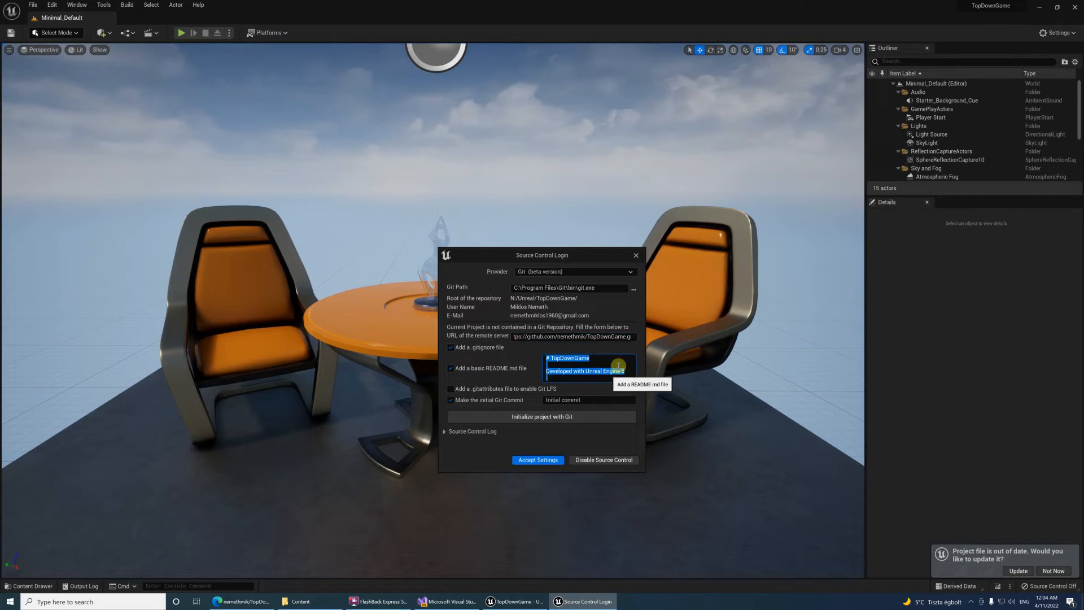
{"action": "left_click", "coordinate": [607, 367]}
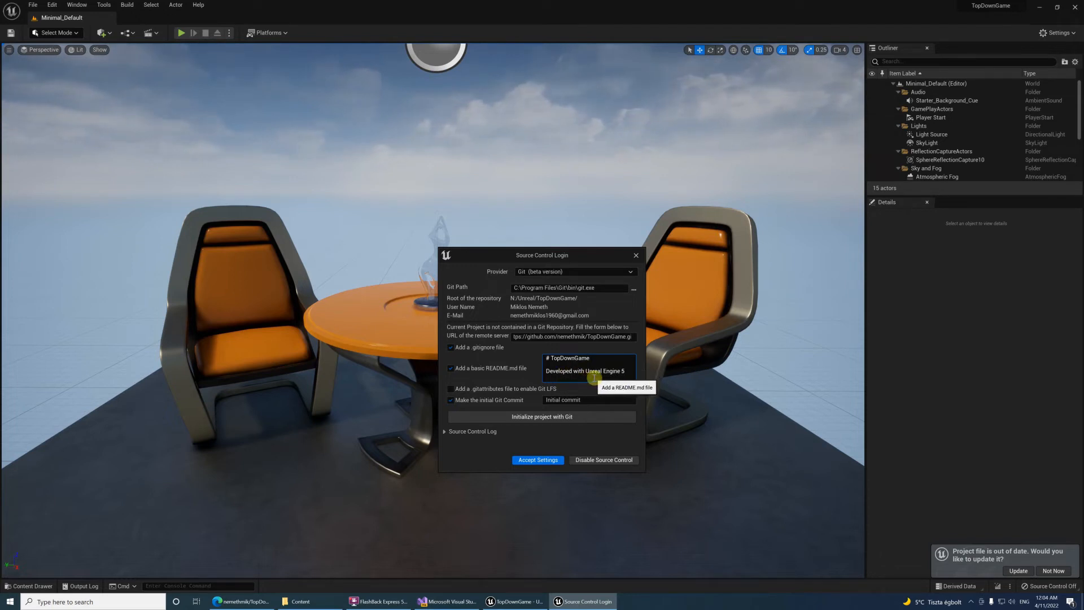
{"action": "left_click", "coordinate": [451, 389]}
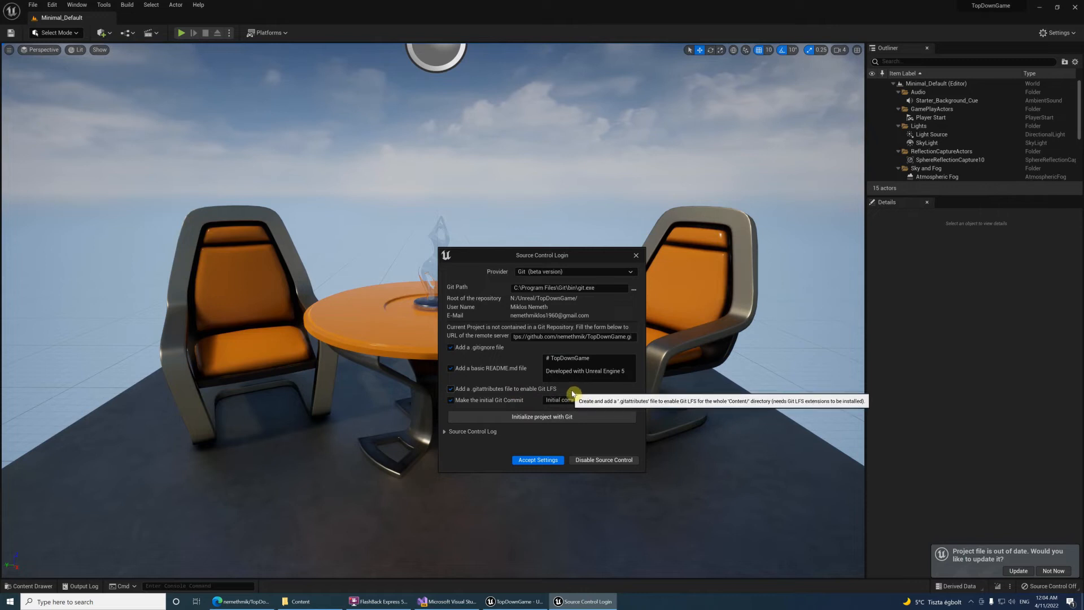
{"action": "left_click", "coordinate": [452, 401]}
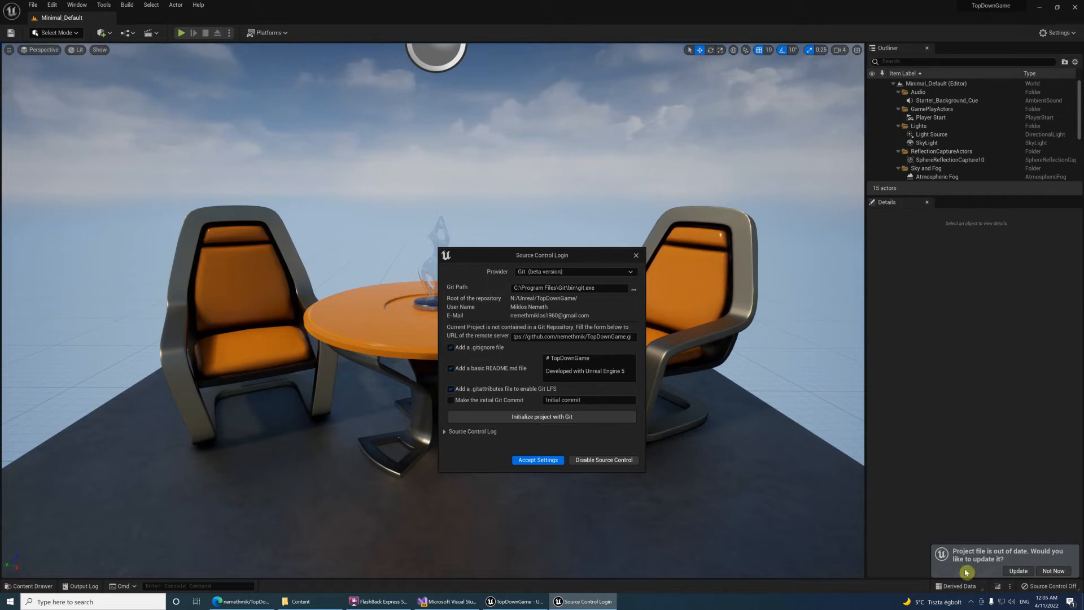
Step: Update the out-of-date project file and initialize the project with Git
{"action": "left_click", "coordinate": [1020, 571]}
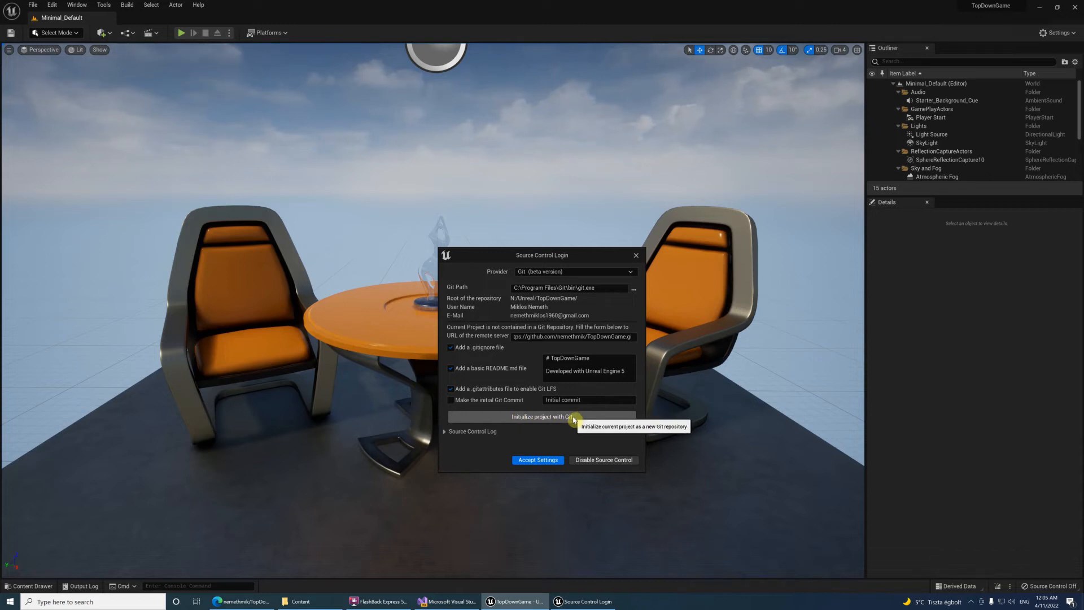
{"action": "left_click", "coordinate": [561, 418]}
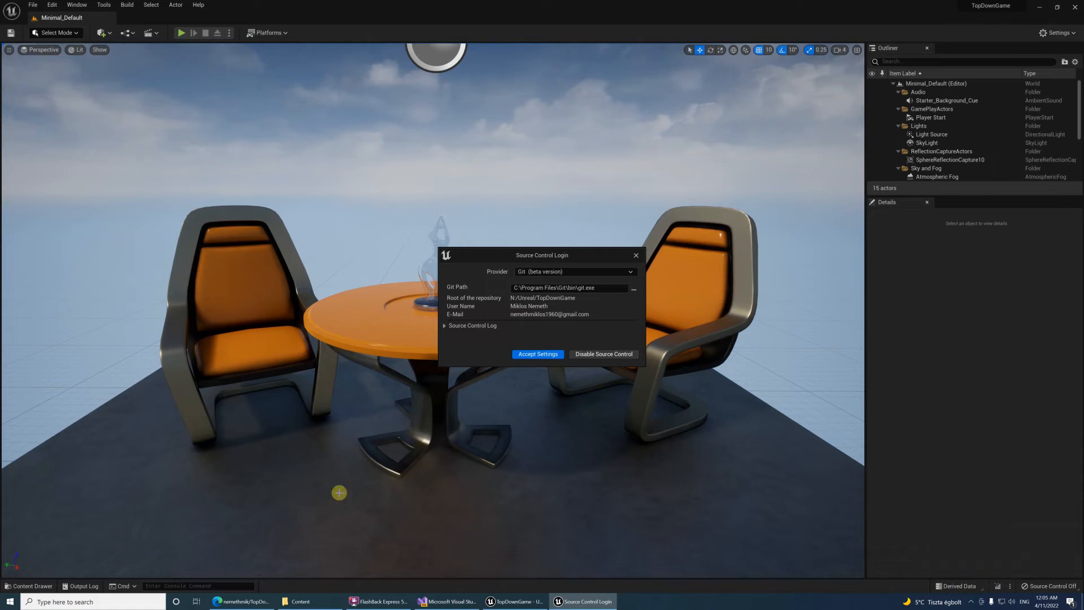
Step: Check the Git files generated in the TopDownGame project folder and accept the Git source control settings in the Unreal Editor
{"action": "left_click", "coordinate": [316, 603]}
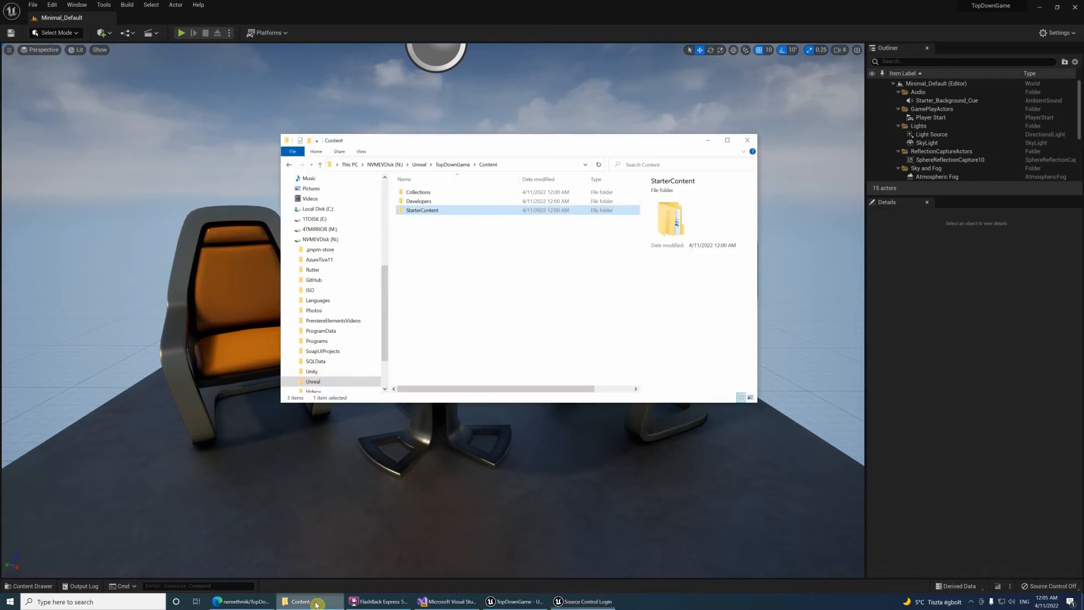
{"action": "left_click", "coordinate": [465, 165]}
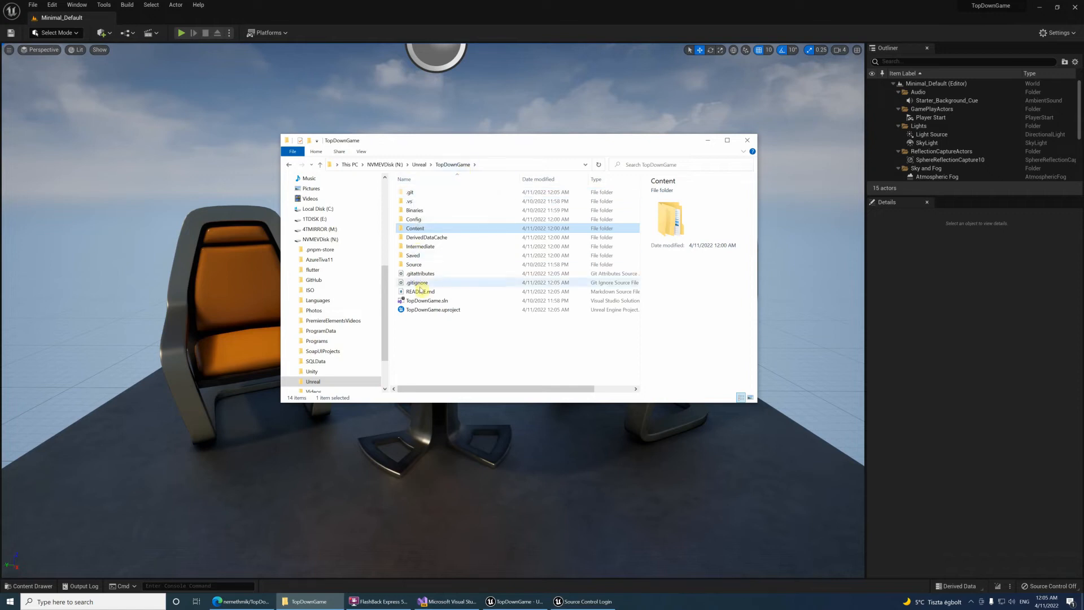
{"action": "key", "text": "alt+Tab"}
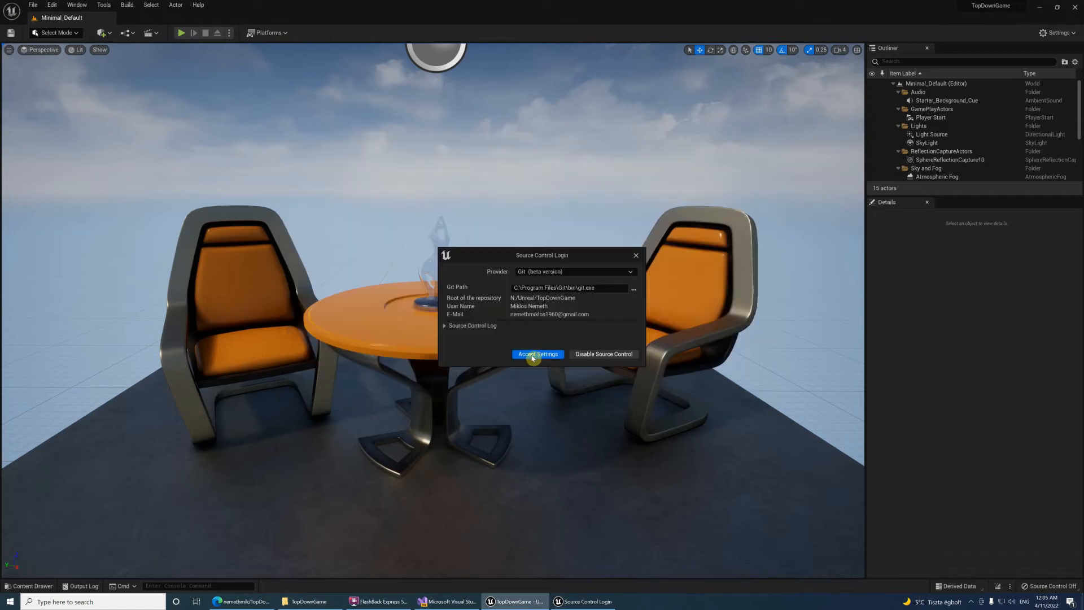
{"action": "left_click", "coordinate": [533, 354]}
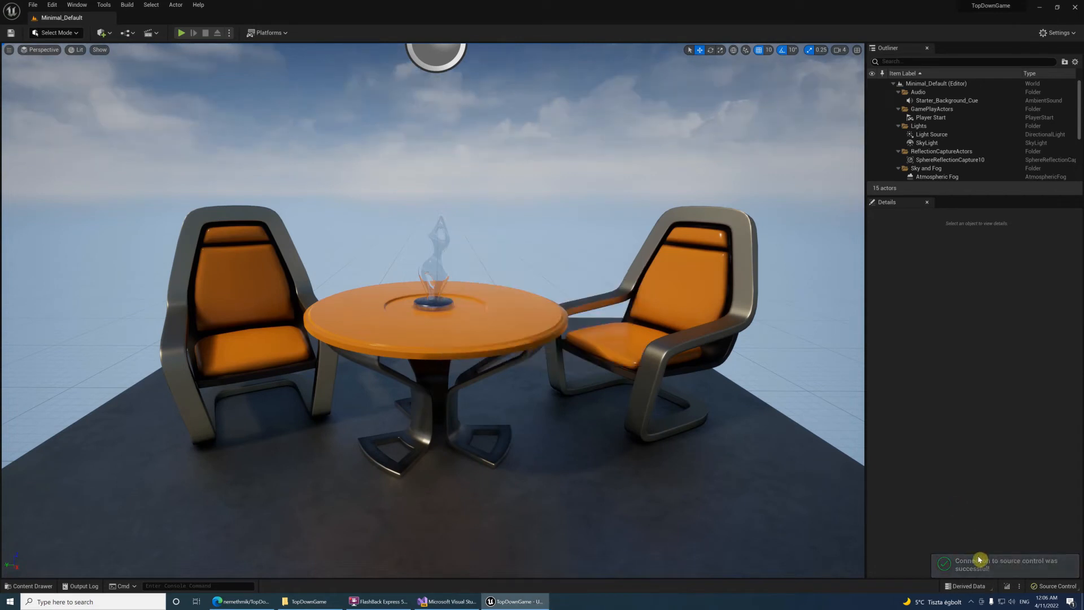
Step: View the source control changelists in the Unreal Editor and close their window
{"action": "left_click", "coordinate": [110, 7]}
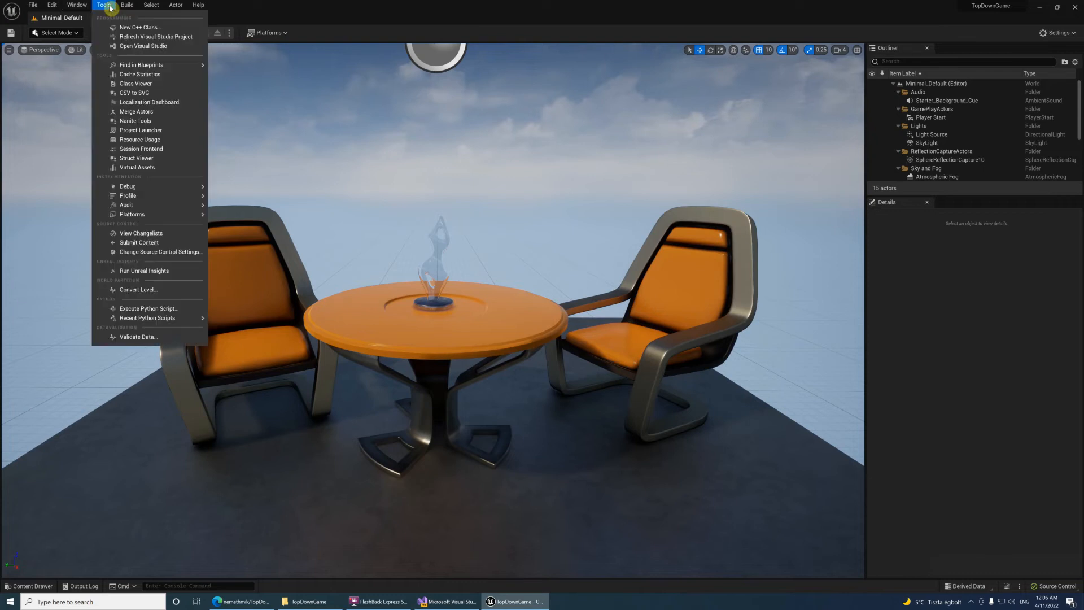
{"action": "left_click", "coordinate": [153, 235]}
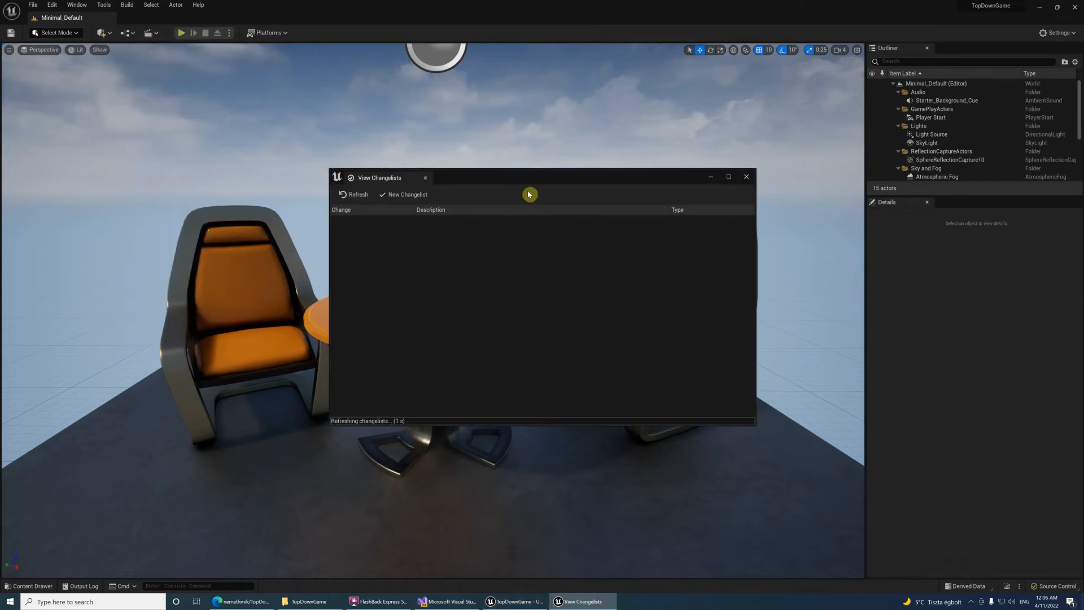
{"action": "left_click", "coordinate": [746, 176]}
Step: Switch to Visual Studio, widen the editor and PowerShell area, and open the N:\Unreal\TopDownGame directory as a folder
{"action": "left_click", "coordinate": [448, 603]}
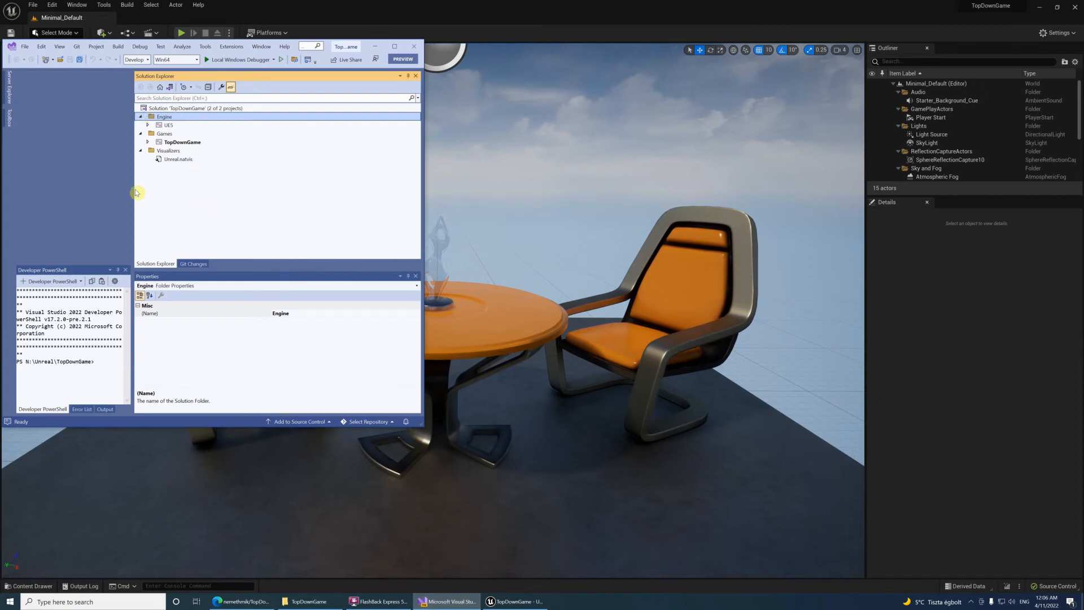
{"action": "left_click_drag", "start_coordinate": [137, 191], "coordinate": [248, 191]}
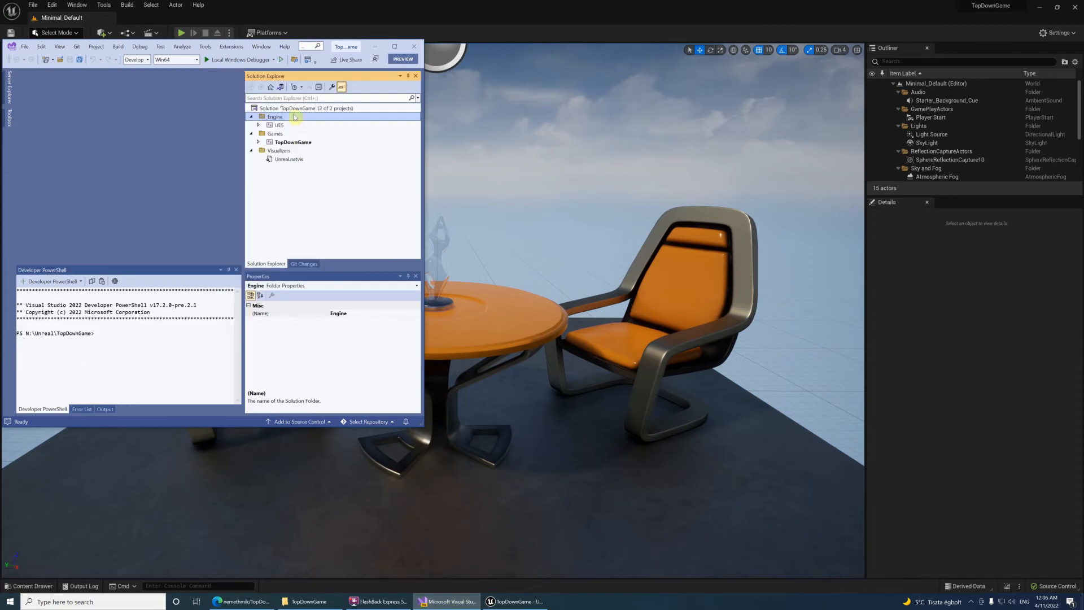
{"action": "left_click", "coordinate": [26, 47]}
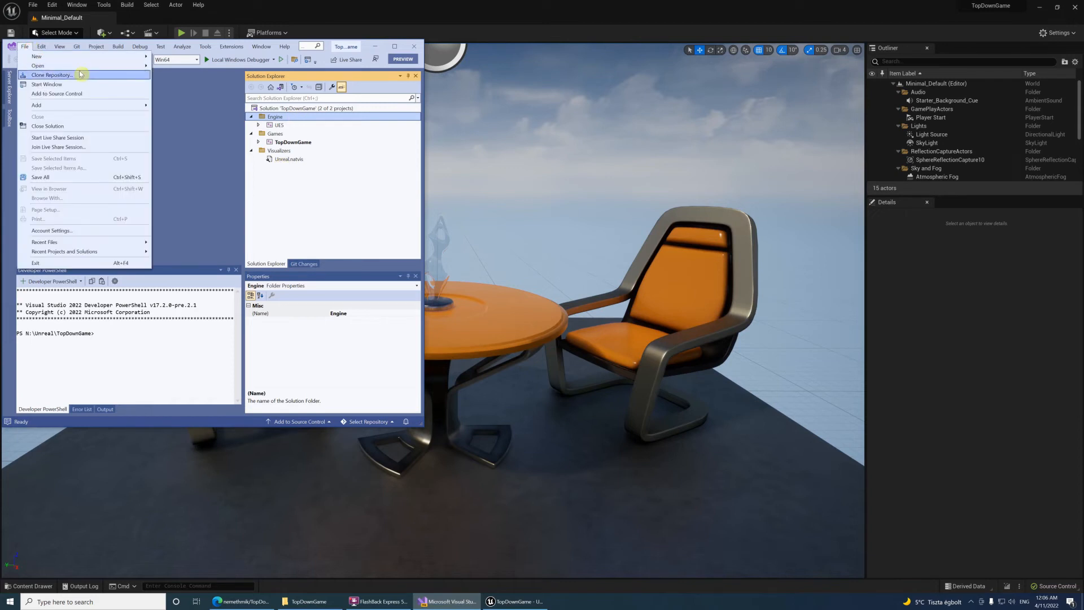
{"action": "mouse_move", "coordinate": [85, 66]}
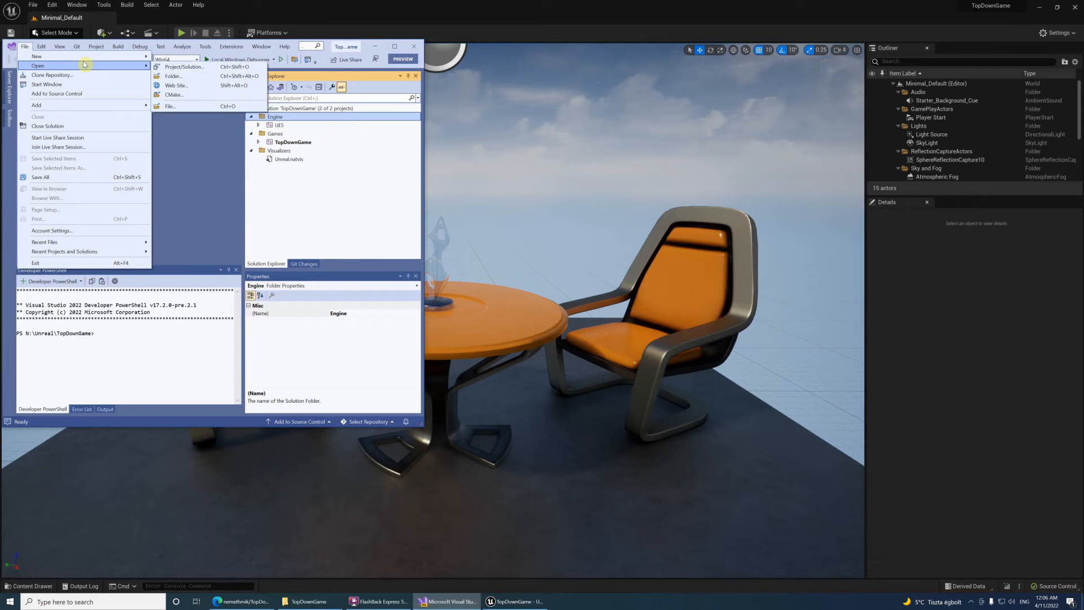
{"action": "left_click", "coordinate": [197, 77]}
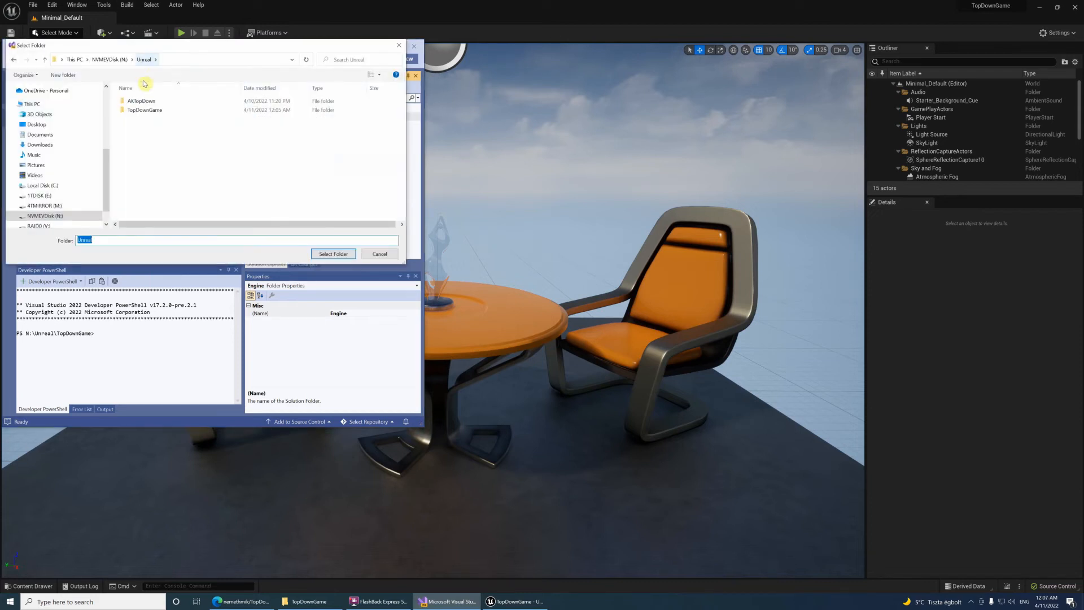
{"action": "left_click", "coordinate": [146, 113]}
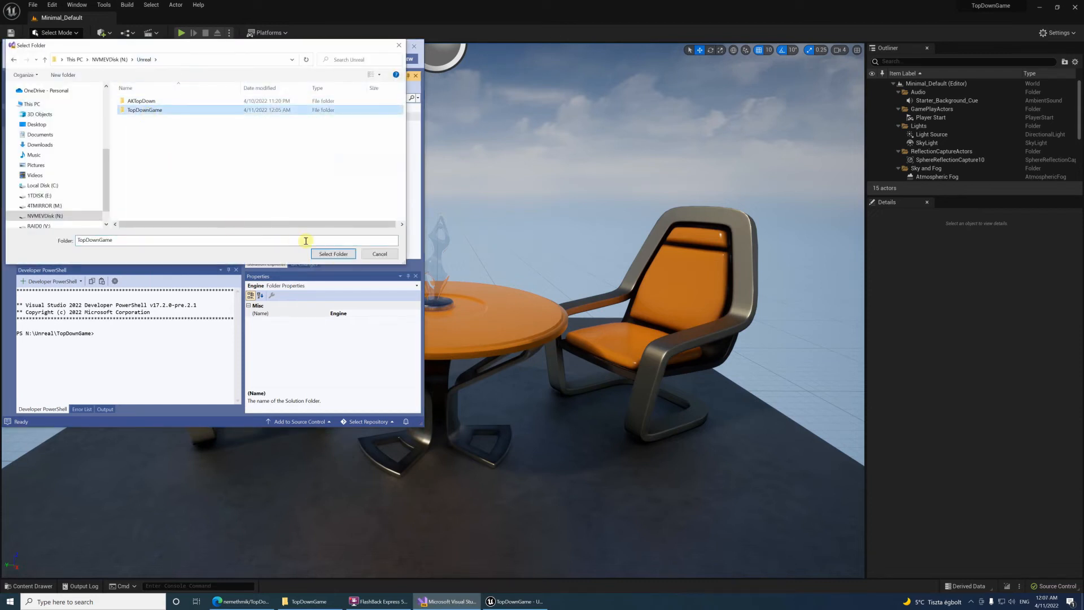
{"action": "left_click", "coordinate": [338, 254]}
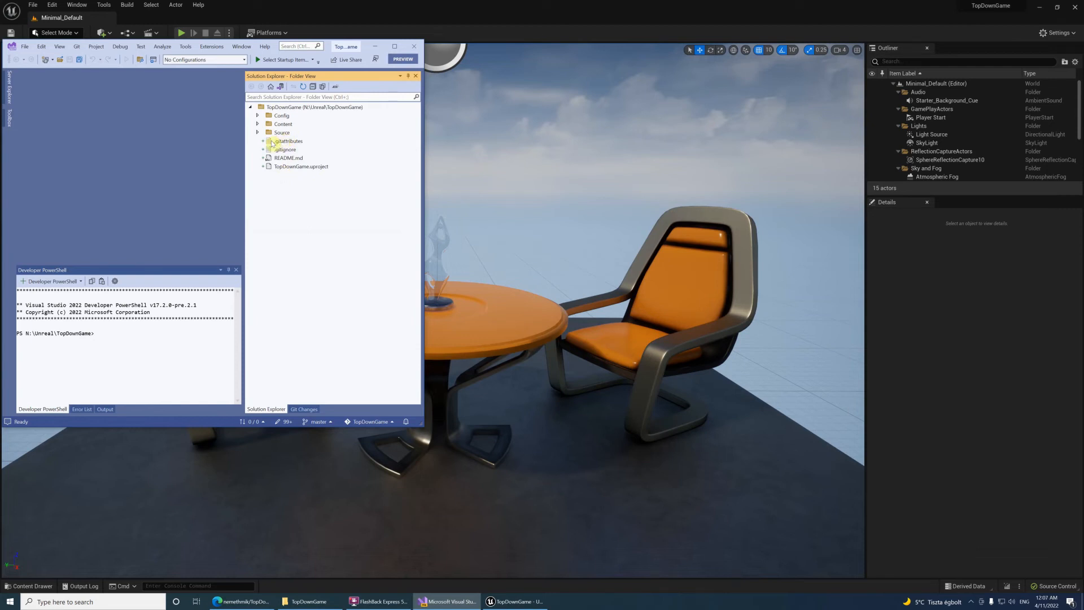
Step: Open the .gitattributes and .gitignore files to review the LFS rule and the ignored paths
{"action": "left_click", "coordinate": [272, 142]}
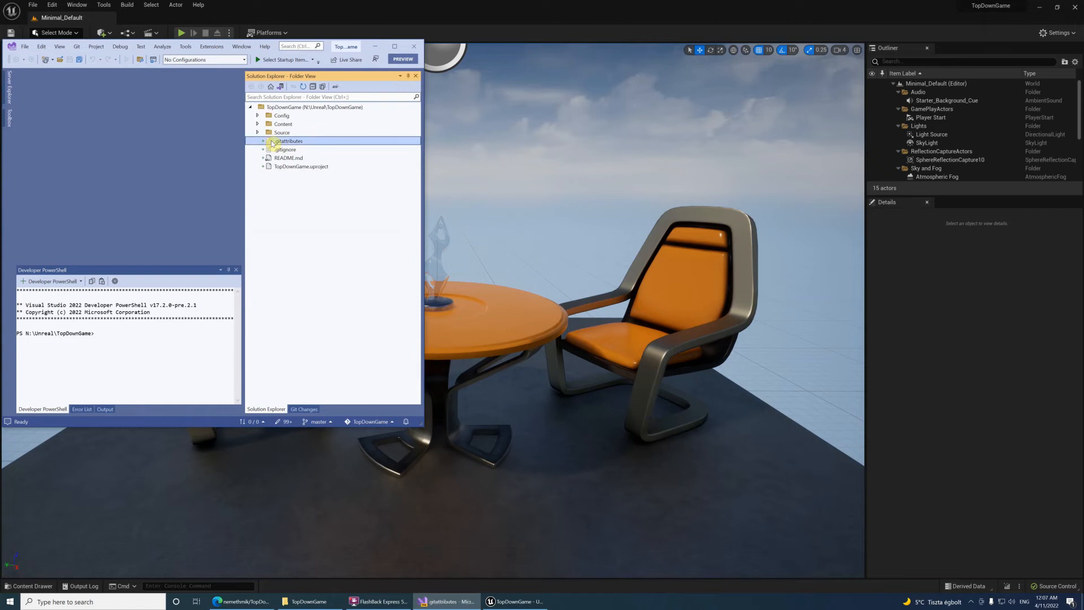
{"action": "double_click", "coordinate": [272, 143]}
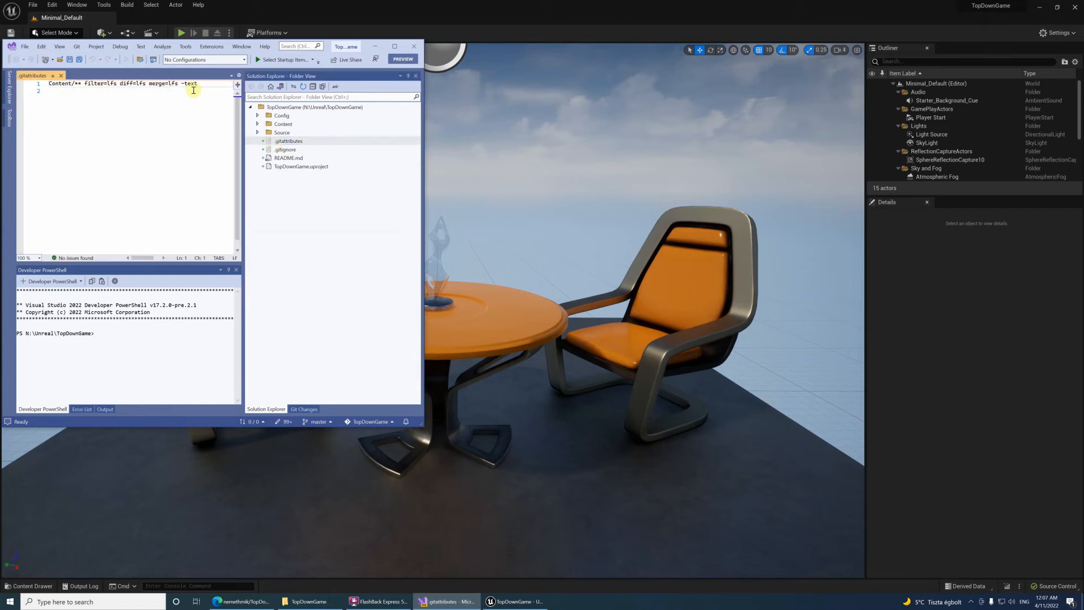
{"action": "double_click", "coordinate": [285, 150]}
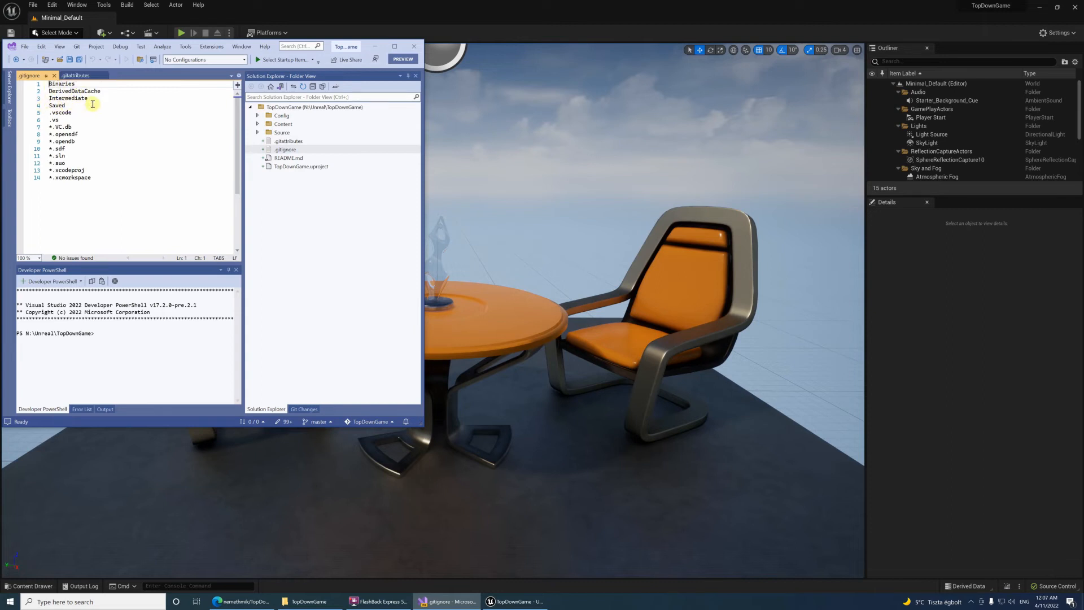
Step: Show the repository's Git changes and unstage all staged files
{"action": "left_click", "coordinate": [305, 409]}
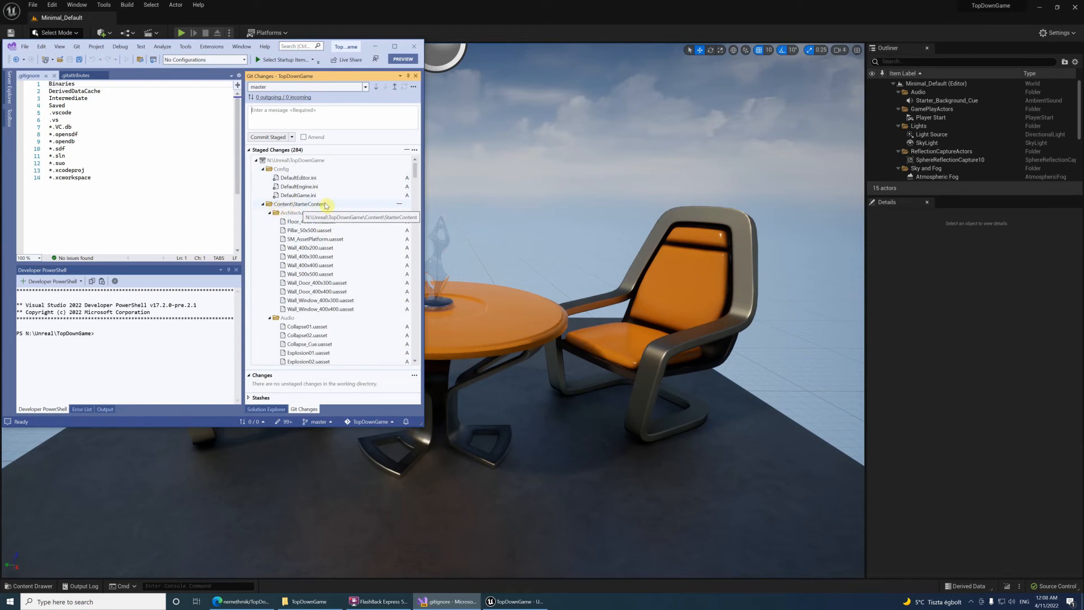
{"action": "left_click", "coordinate": [406, 151]}
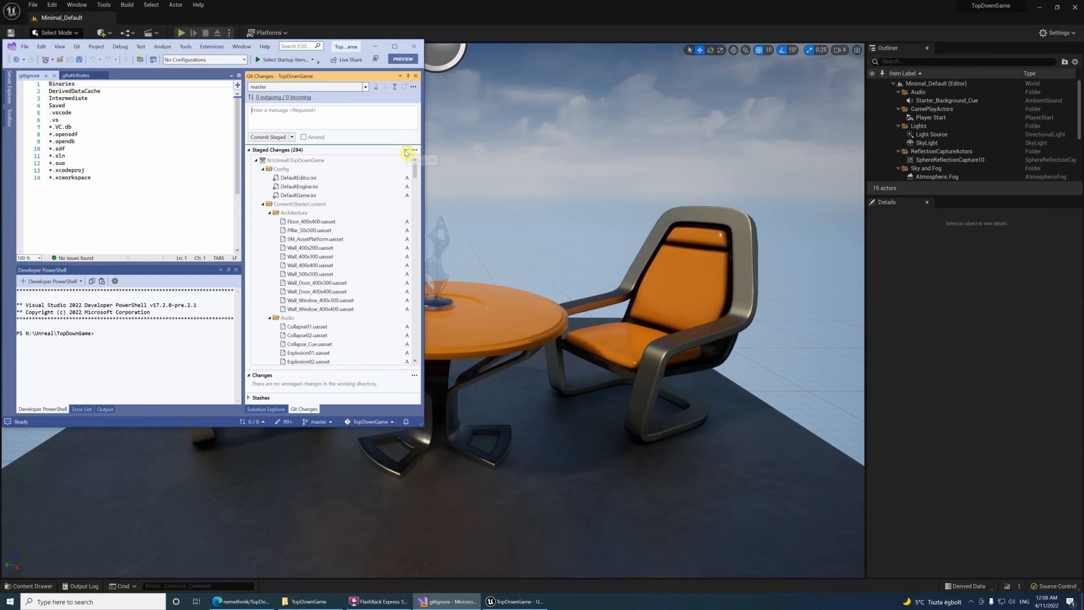
{"action": "left_click", "coordinate": [407, 152]}
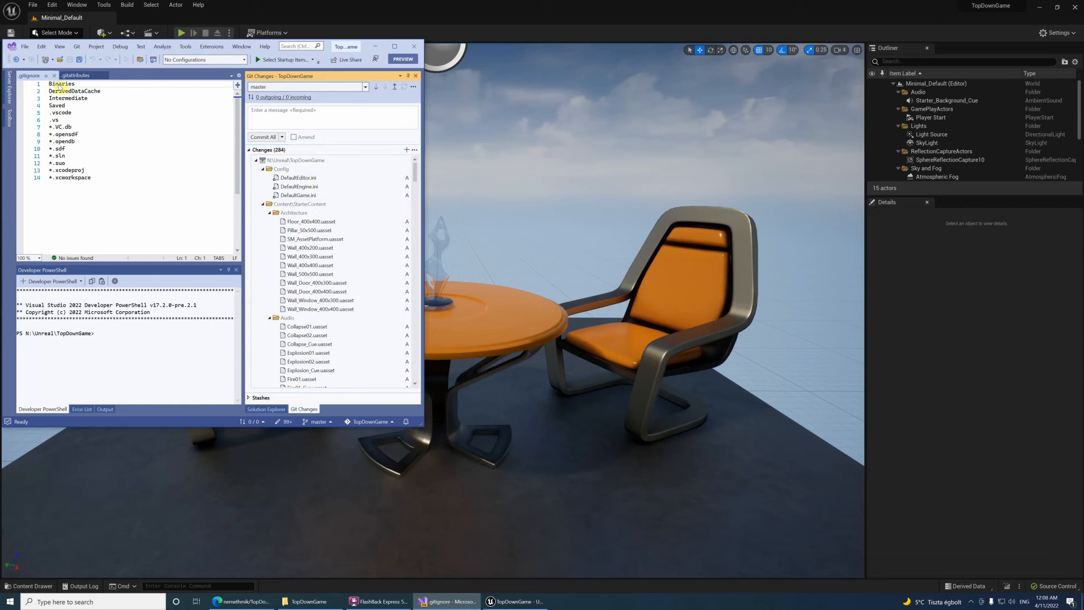
Step: Add Content/StarterContent as a new first line in .gitignore and save the file
{"action": "left_click", "coordinate": [91, 85]}
{"action": "key", "text": "Left"}
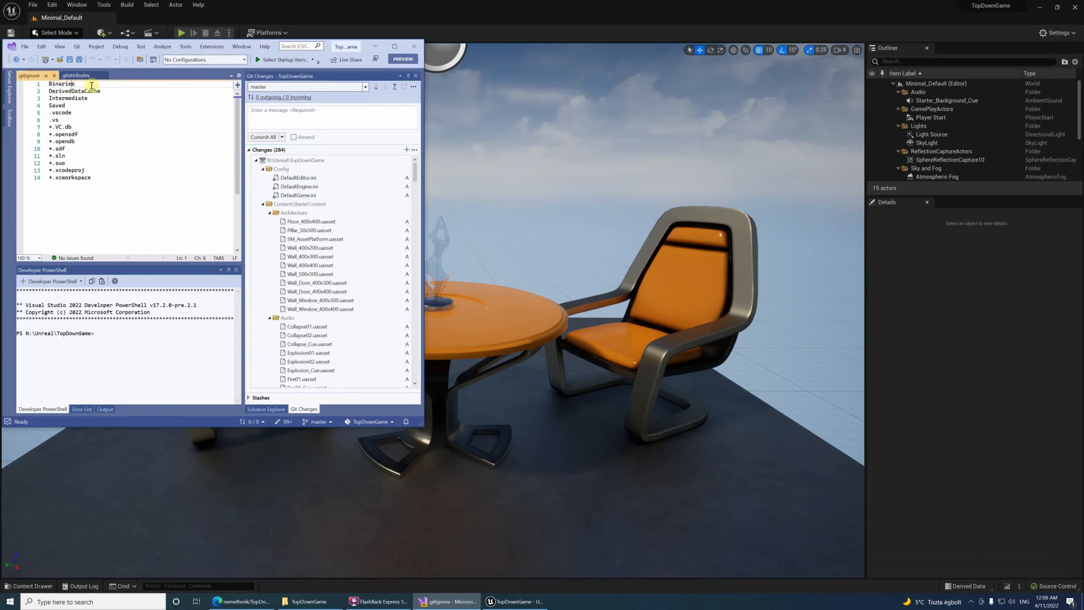
{"action": "key", "text": "Return"}
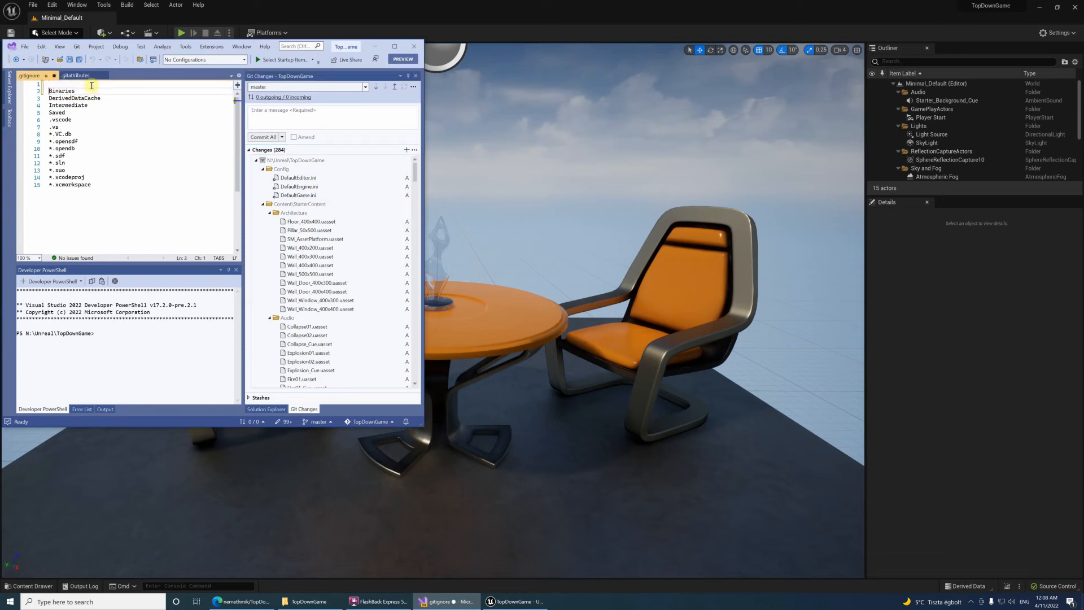
{"action": "key", "text": "Up"}
{"action": "type", "text": "Content/StarterContent"}
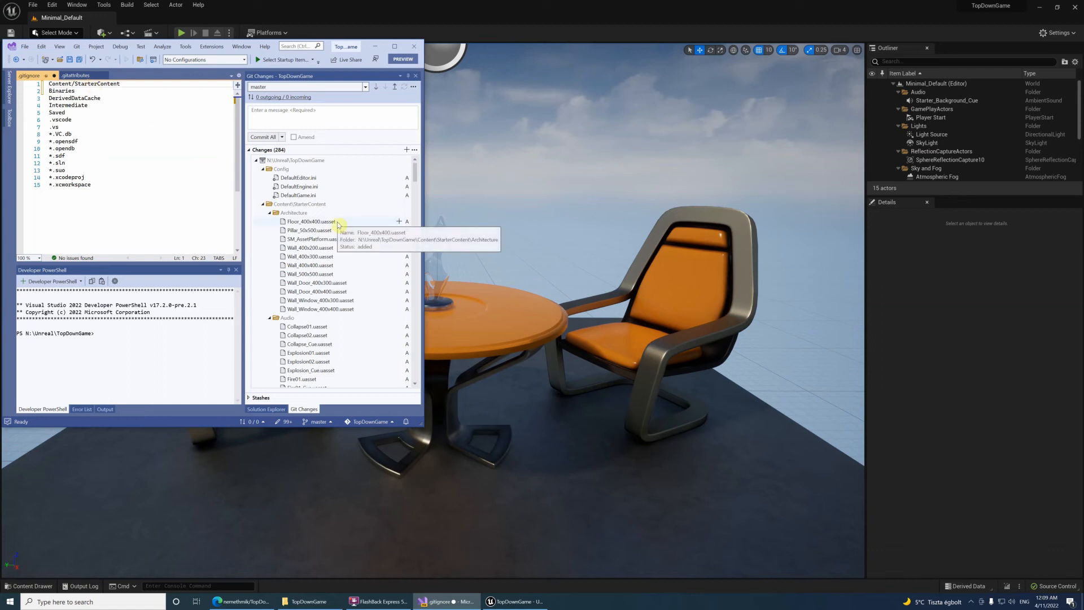
{"action": "key", "text": "ctrl+s"}
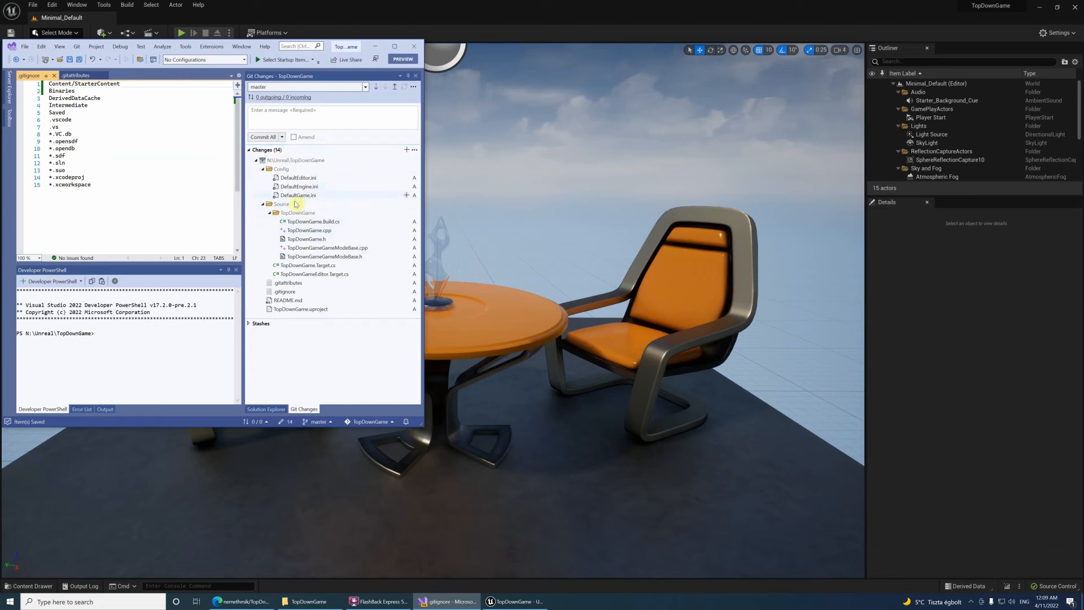
Step: Switch to File Explorer, examine the project's Content folder and its nested Developers subfolders, and return to Content
{"action": "left_click", "coordinate": [284, 603]}
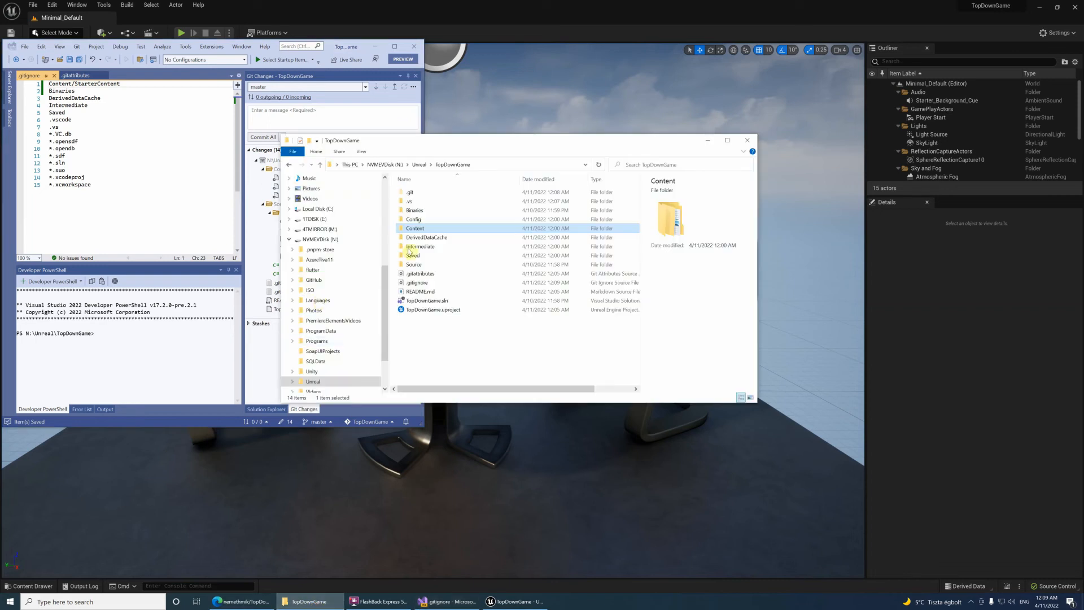
{"action": "double_click", "coordinate": [404, 228]}
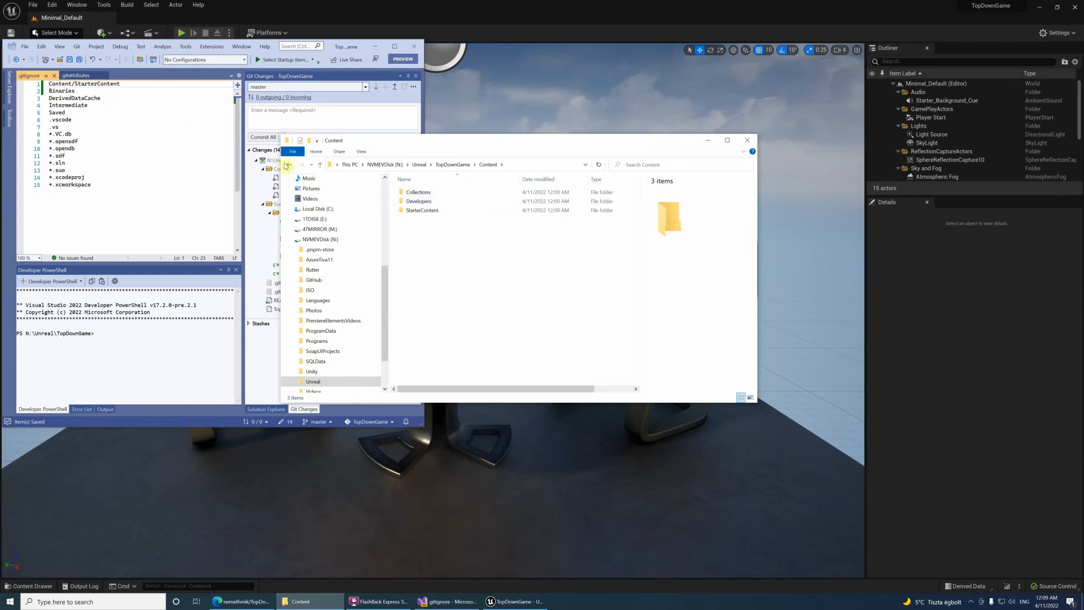
{"action": "left_click_drag", "start_coordinate": [394, 145], "coordinate": [470, 143]}
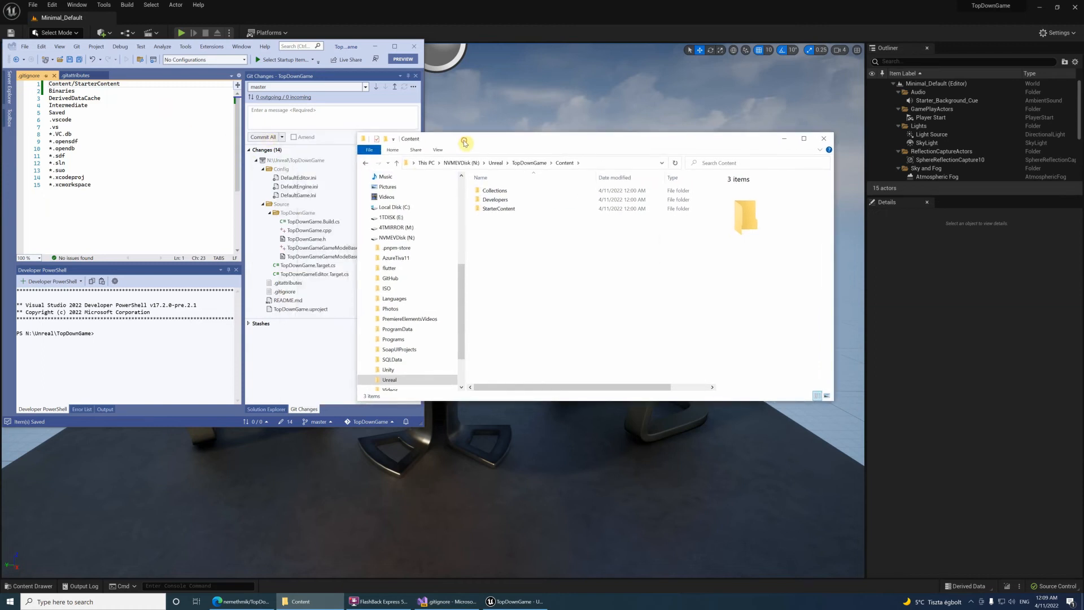
{"action": "left_click_drag", "start_coordinate": [587, 142], "coordinate": [501, 121]}
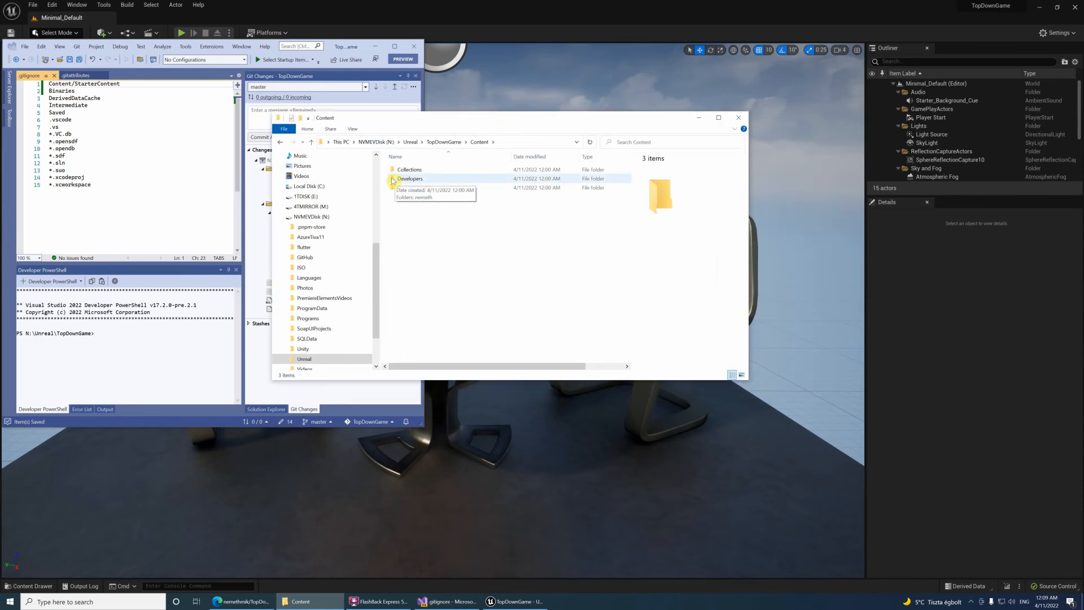
{"action": "double_click", "coordinate": [394, 179]}
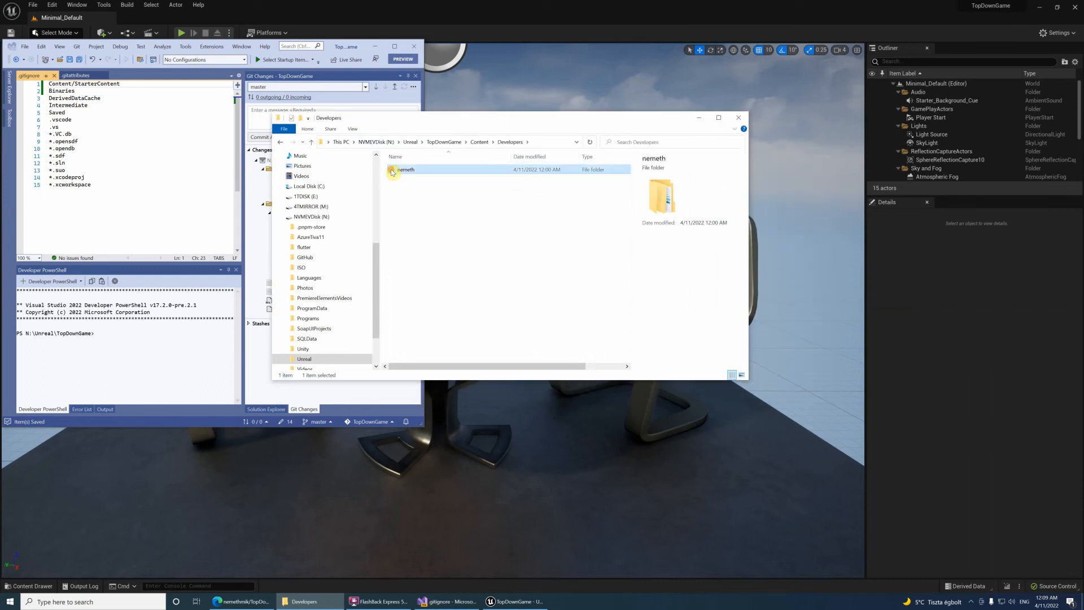
{"action": "double_click", "coordinate": [393, 170]}
{"action": "double_click", "coordinate": [392, 170]}
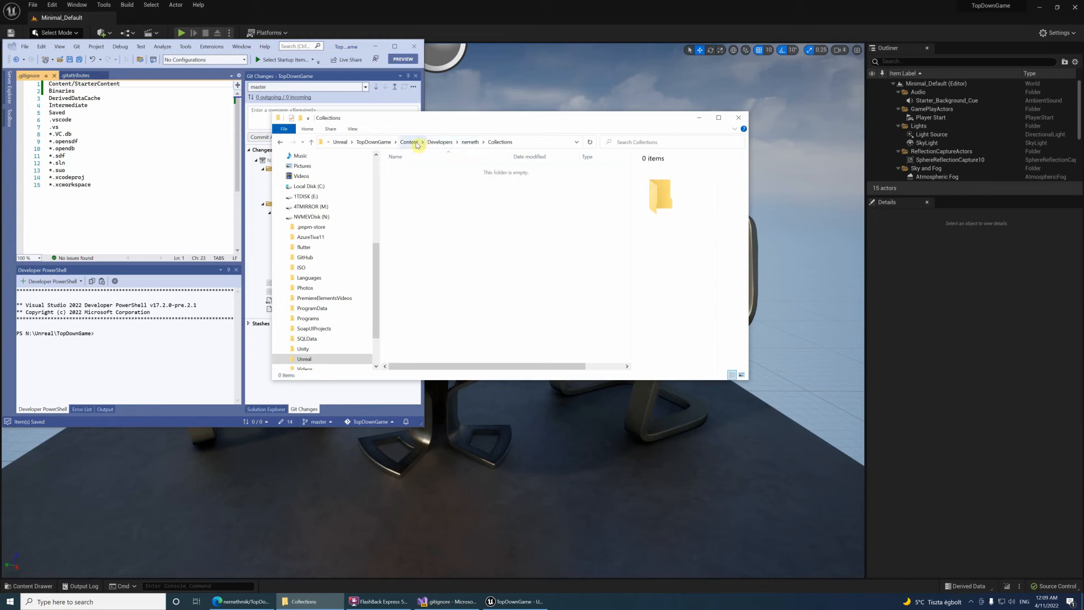
{"action": "left_click", "coordinate": [417, 145]}
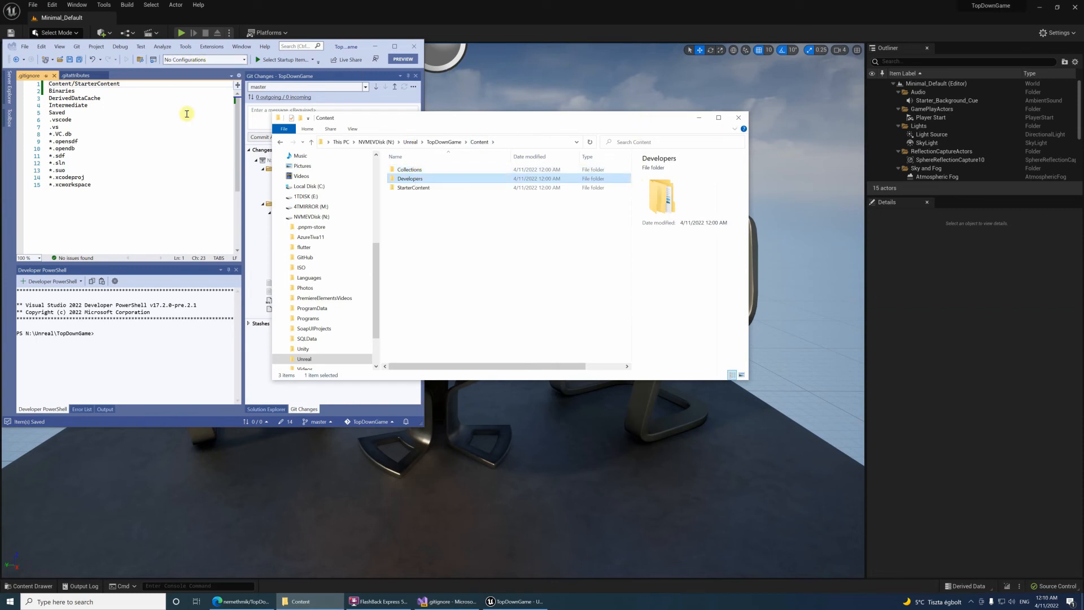
Step: Return to Visual Studio, stage all changes, and commit and push them with the message "Initial version Starter Content excluded"
{"action": "left_click", "coordinate": [160, 75]}
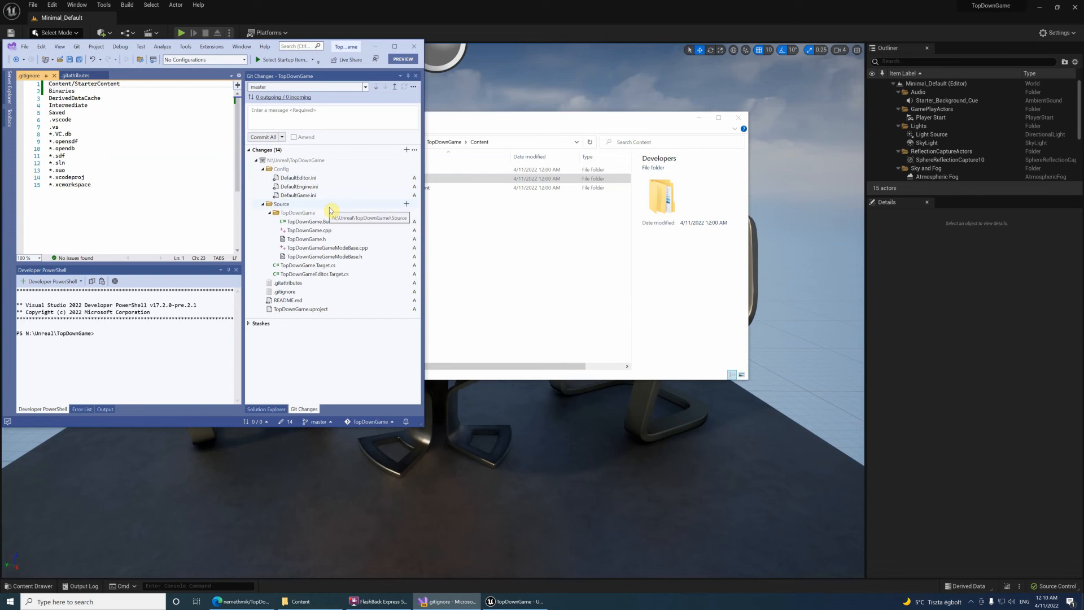
{"action": "left_click", "coordinate": [407, 150]}
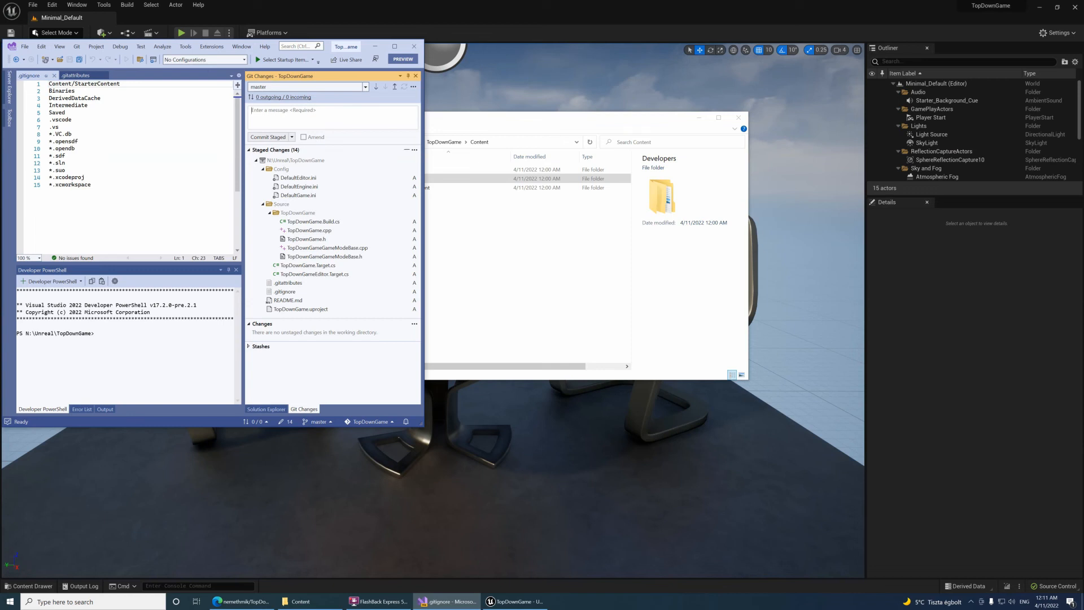
{"action": "type", "text": "Initial version Starter Content excluded"}
{"action": "left_click", "coordinate": [294, 138]}
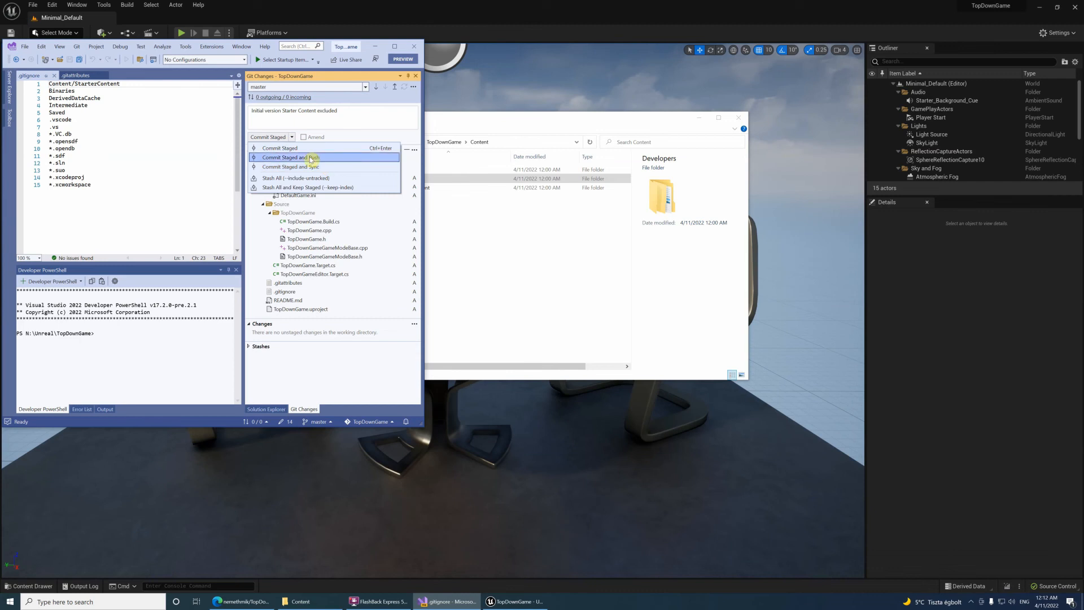
{"action": "left_click", "coordinate": [310, 158]}
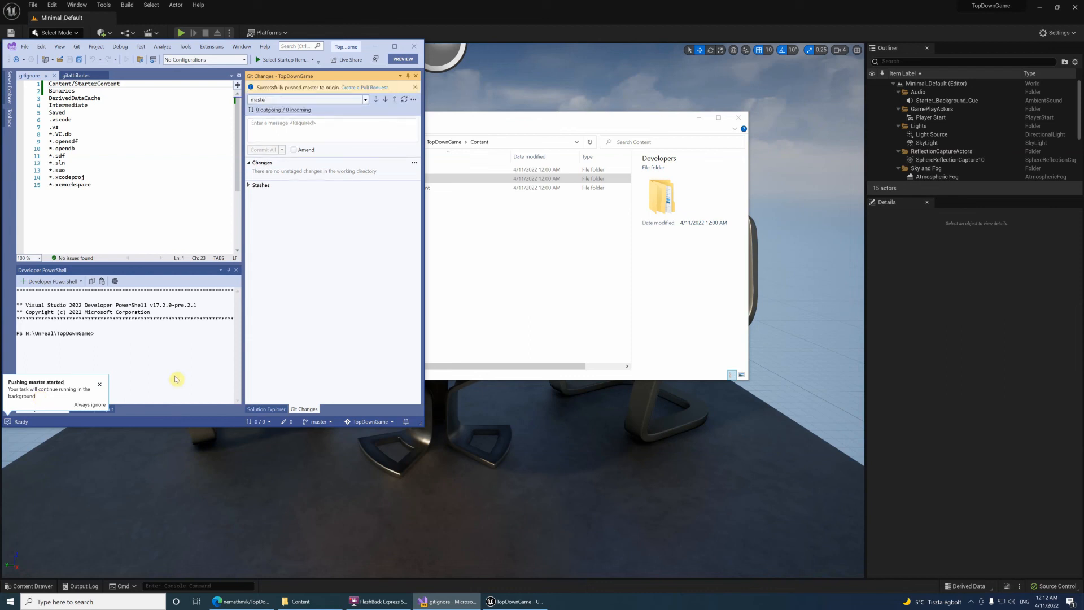
Step: Examine the fetch and push addresses of the origin remote in the Git repository's remote settings, and leave without changing them
{"action": "left_click", "coordinate": [78, 48]}
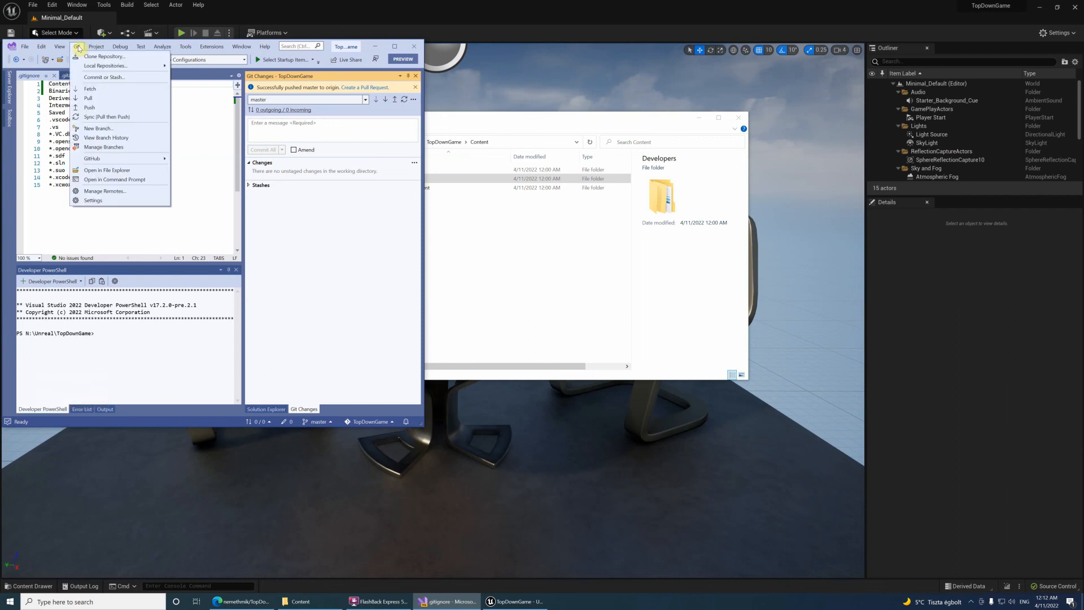
{"action": "left_click", "coordinate": [112, 193]}
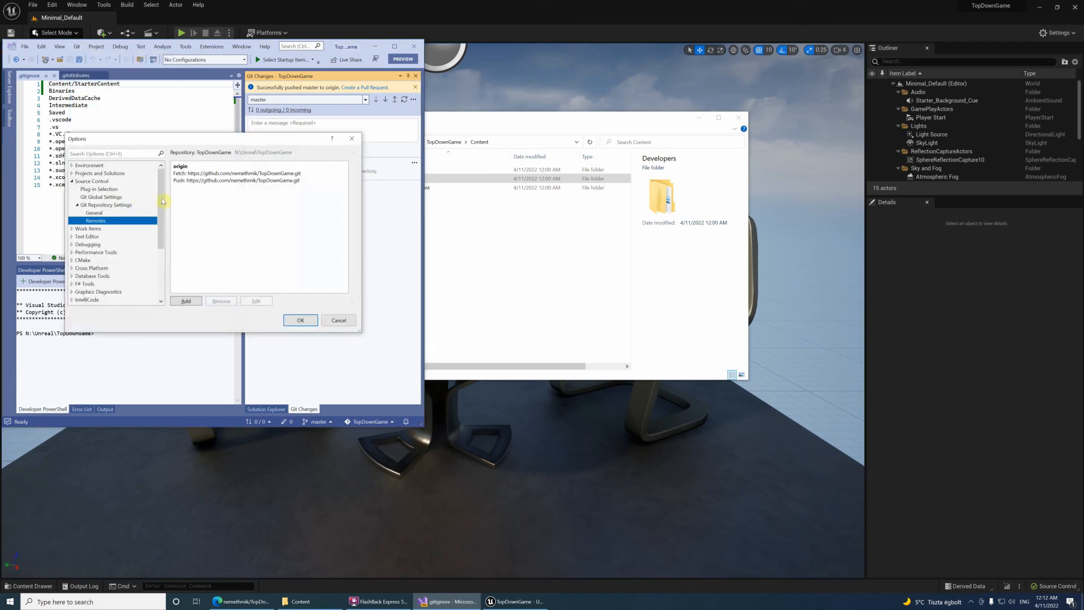
{"action": "left_click", "coordinate": [197, 176]}
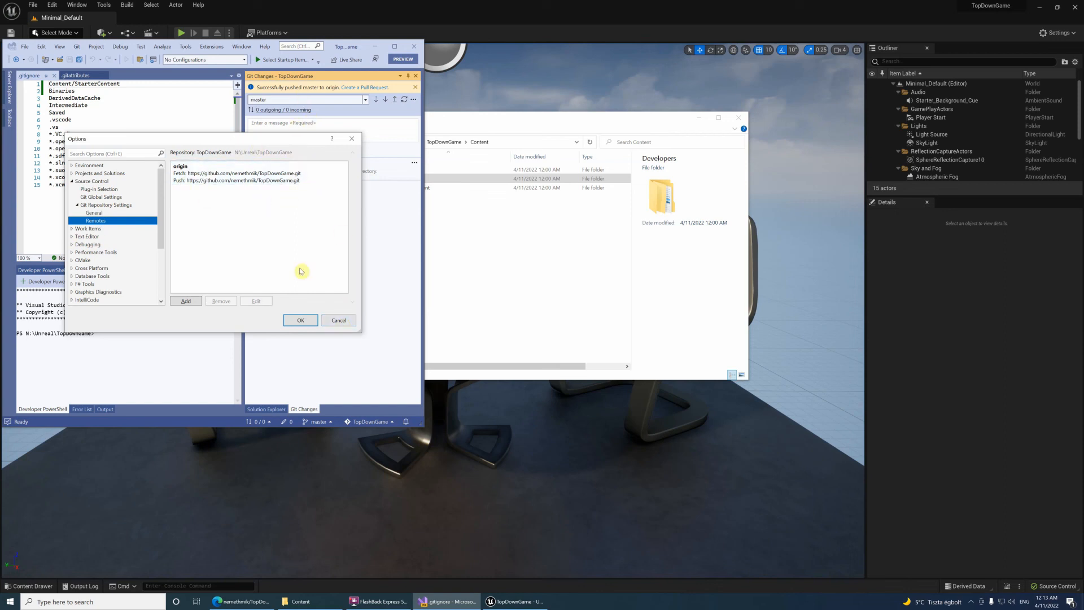
{"action": "left_click", "coordinate": [340, 321]}
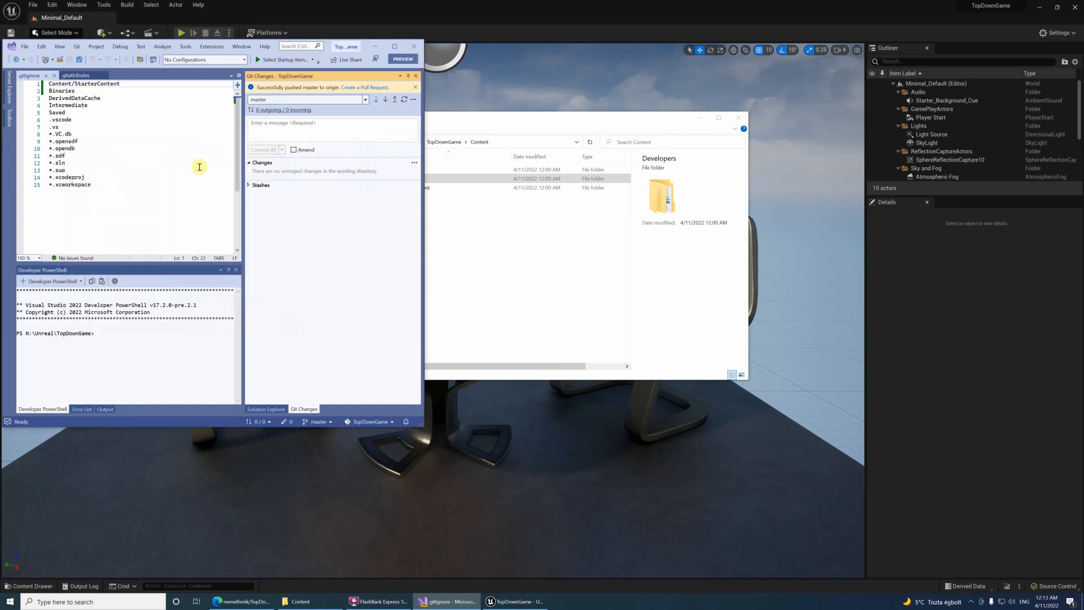
Step: View the pushed TopDownGame repository on GitHub in the browser, reload its older quick-setup page, and return to Unreal Editor
{"action": "left_click", "coordinate": [414, 100]}
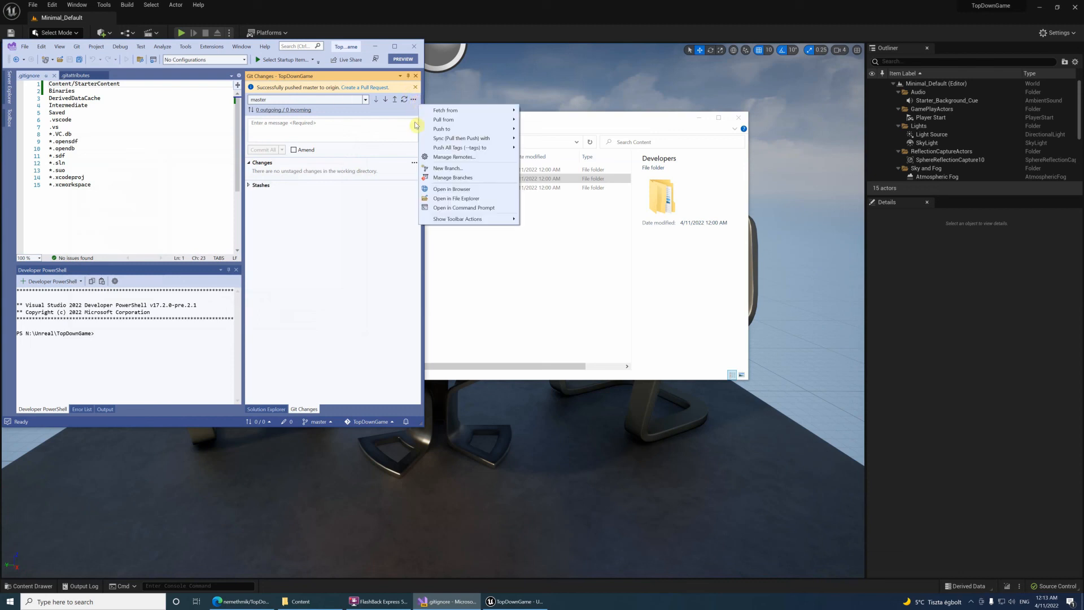
{"action": "left_click", "coordinate": [474, 190]}
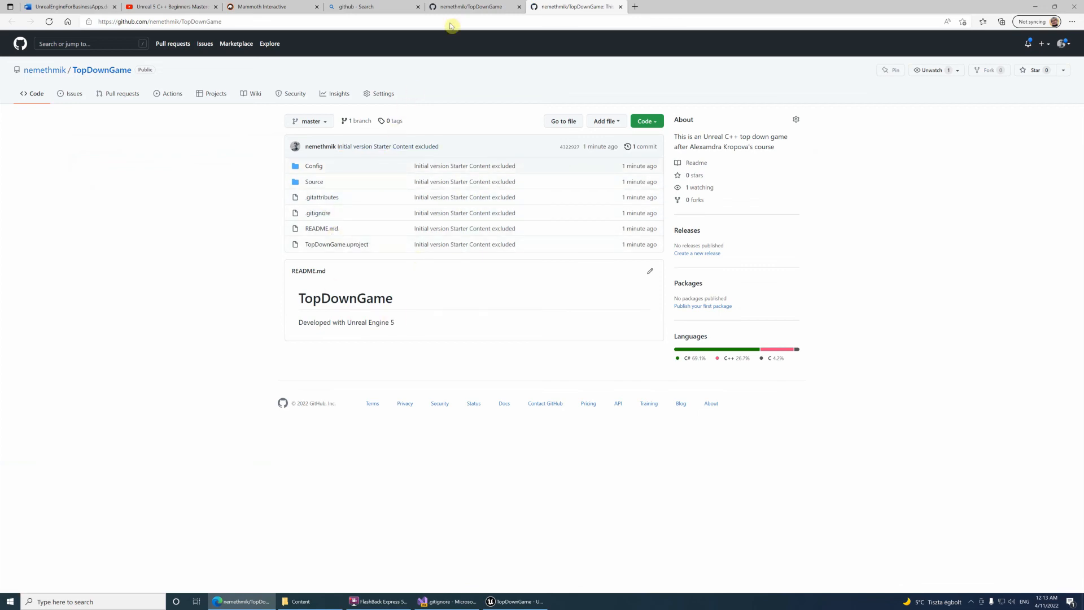
{"action": "left_click", "coordinate": [479, 7]}
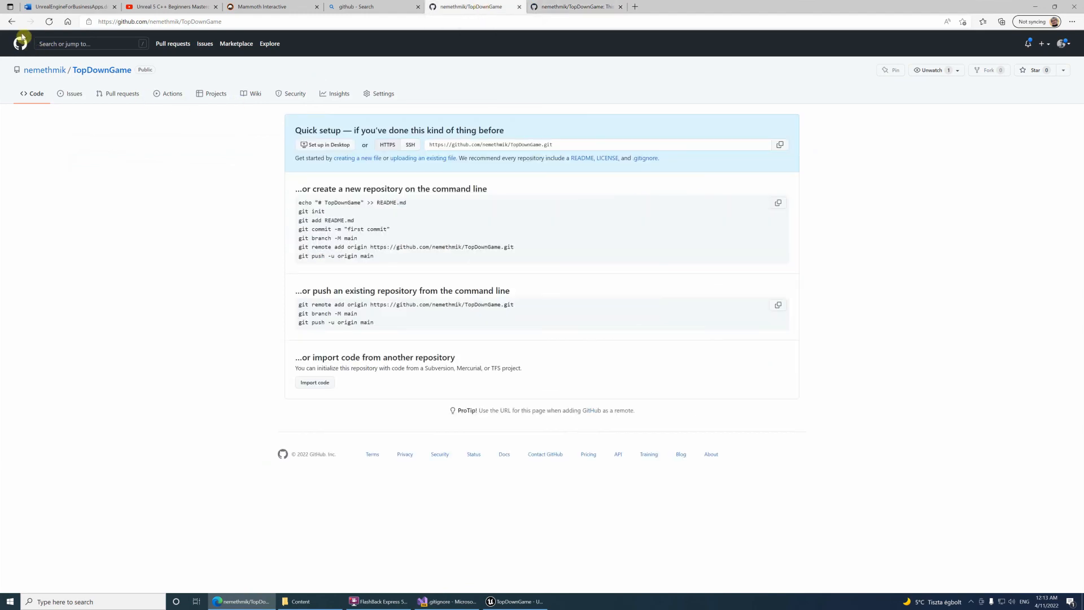
{"action": "left_click", "coordinate": [50, 22]}
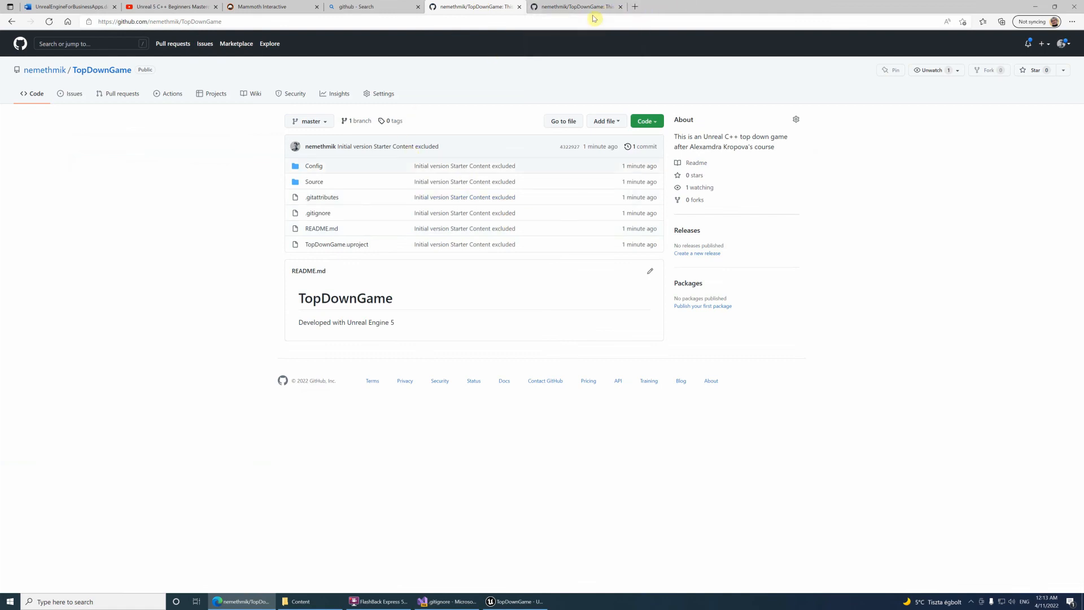
{"action": "left_click", "coordinate": [514, 602]}
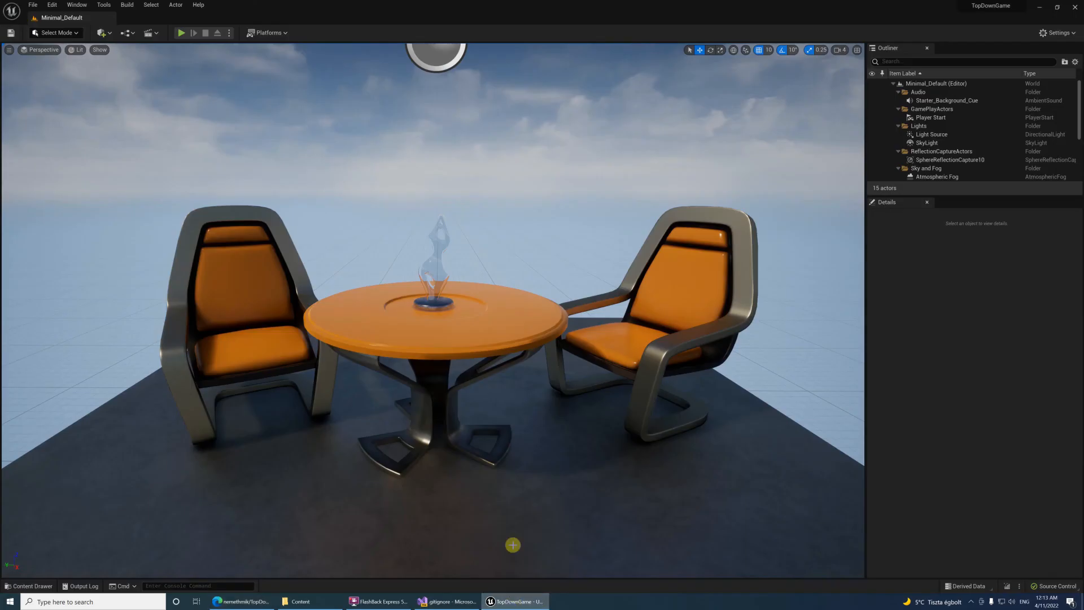